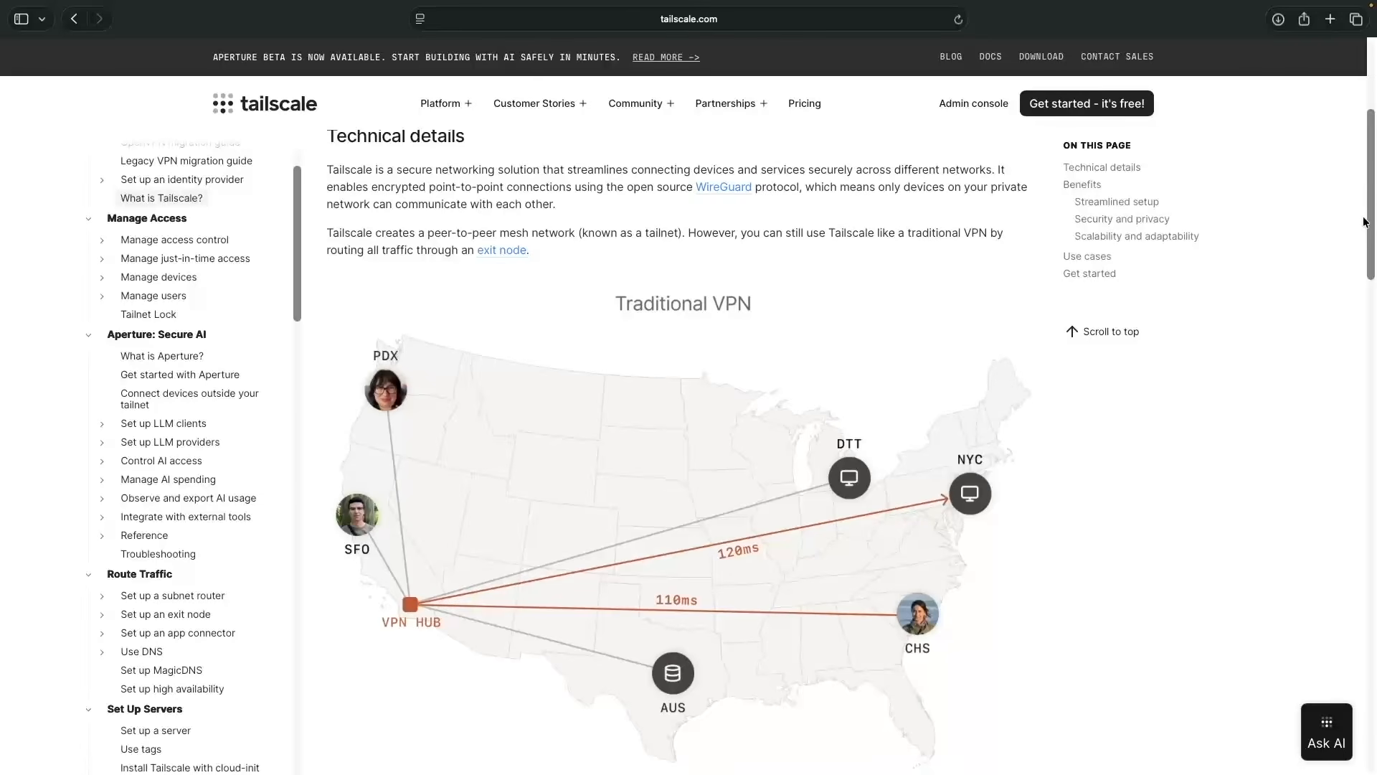
Step: Review the Tailscale technical details, then sign up for a free Tailscale account using the existing Google account
left_click_drag(1364, 221, 1370, 391)
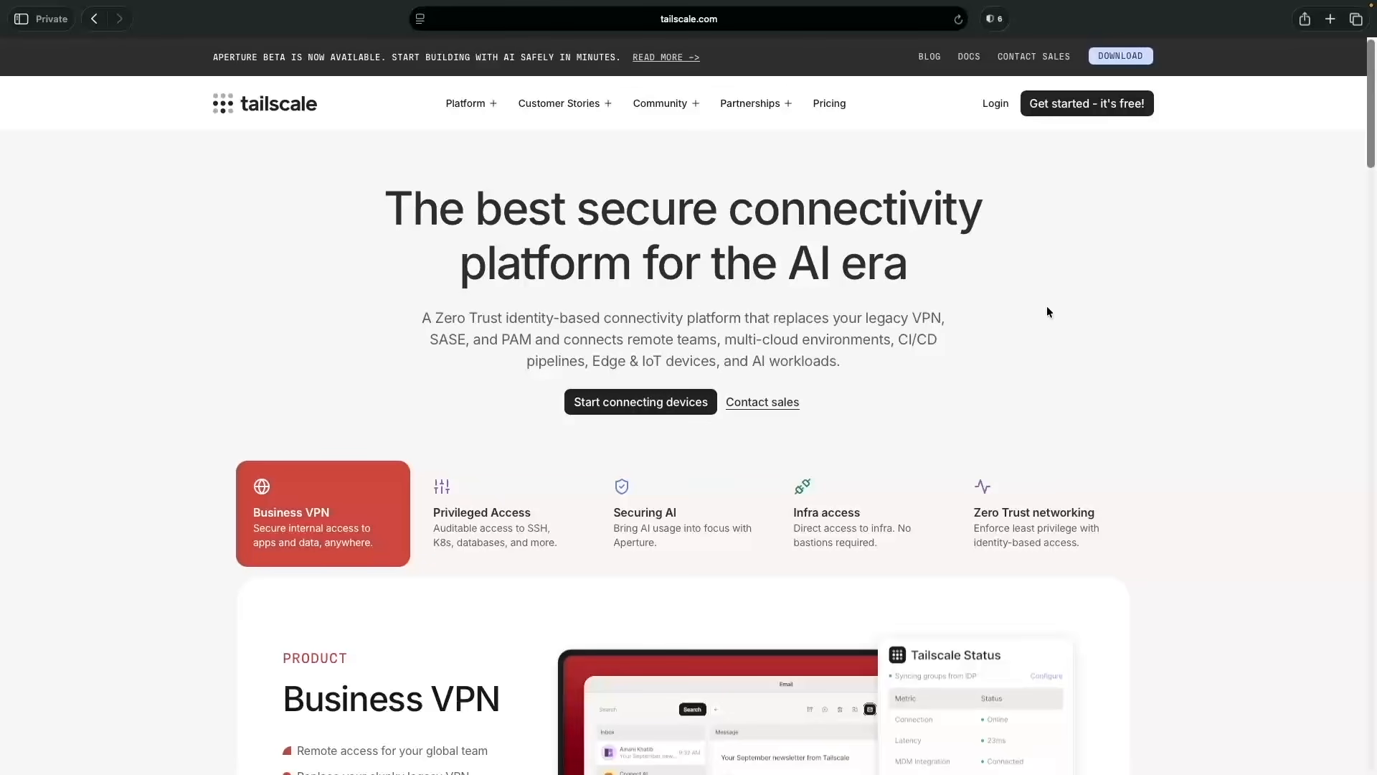
left_click(1062, 108)
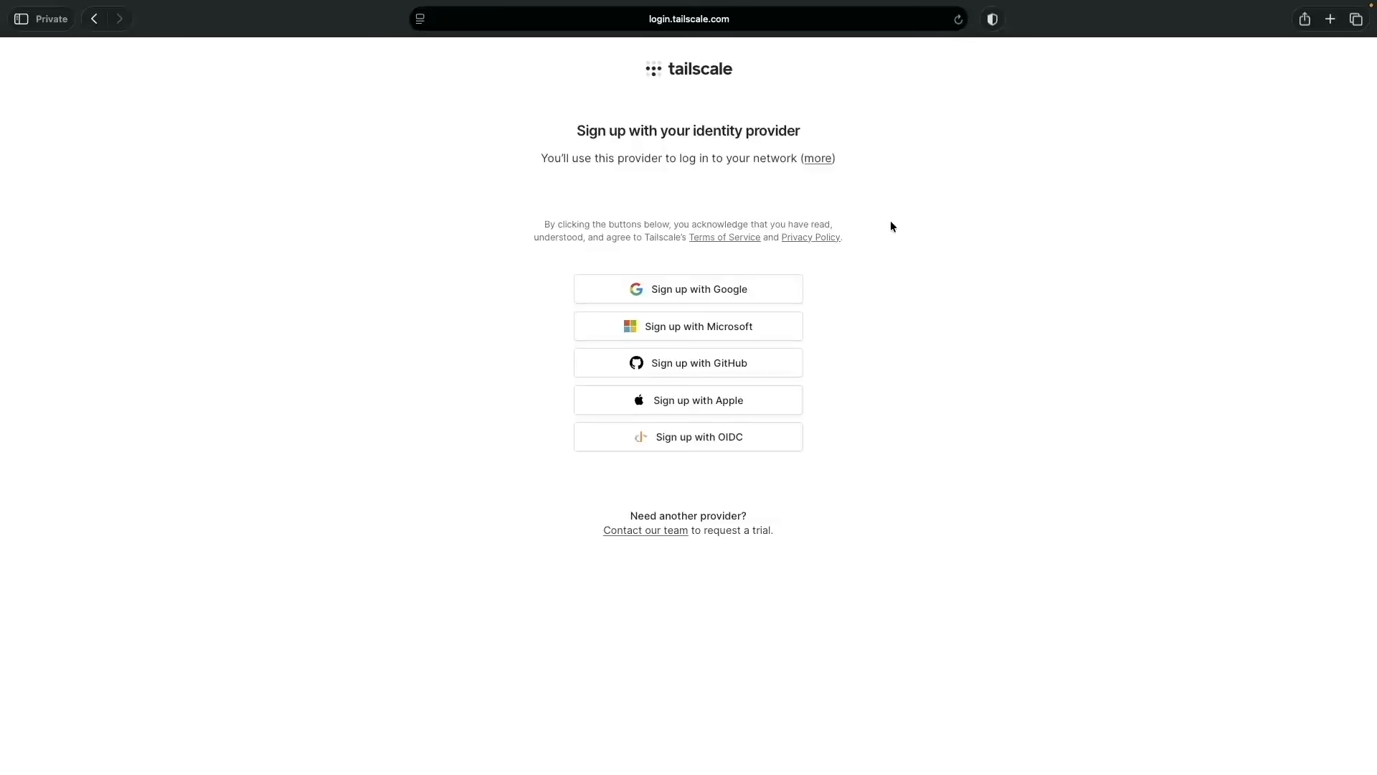
left_click(782, 289)
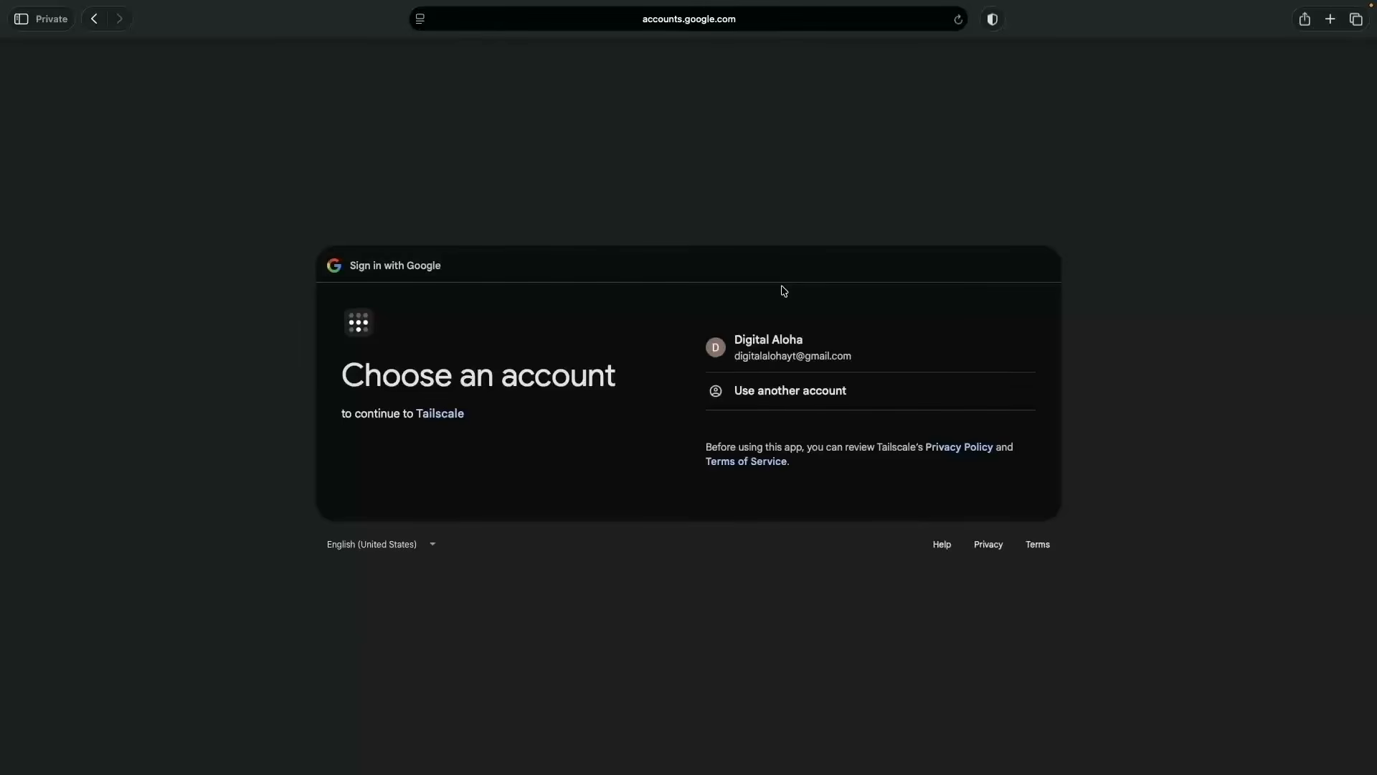
left_click(789, 343)
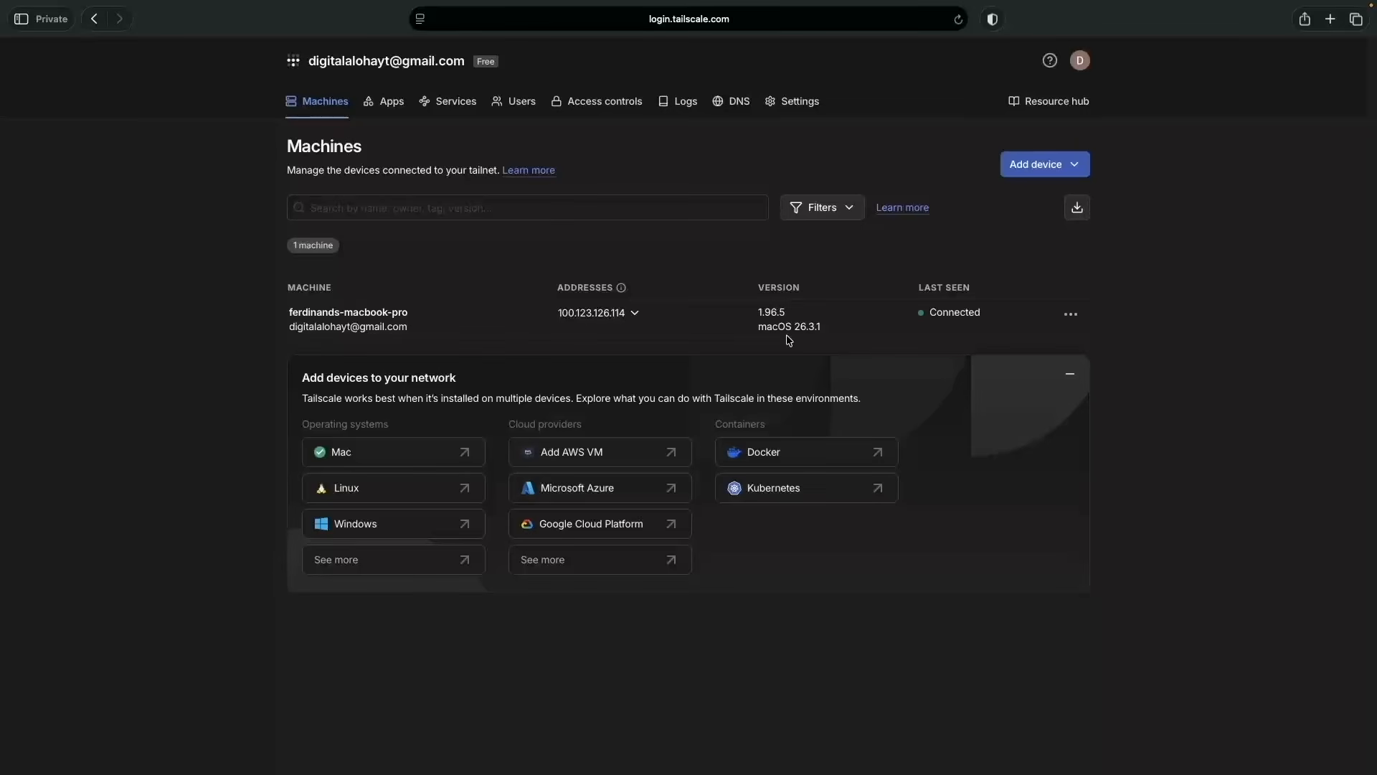
Step: Generate a Tailscale auth key described as UGREEN NAS in the personal key settings and copy it
left_click(793, 108)
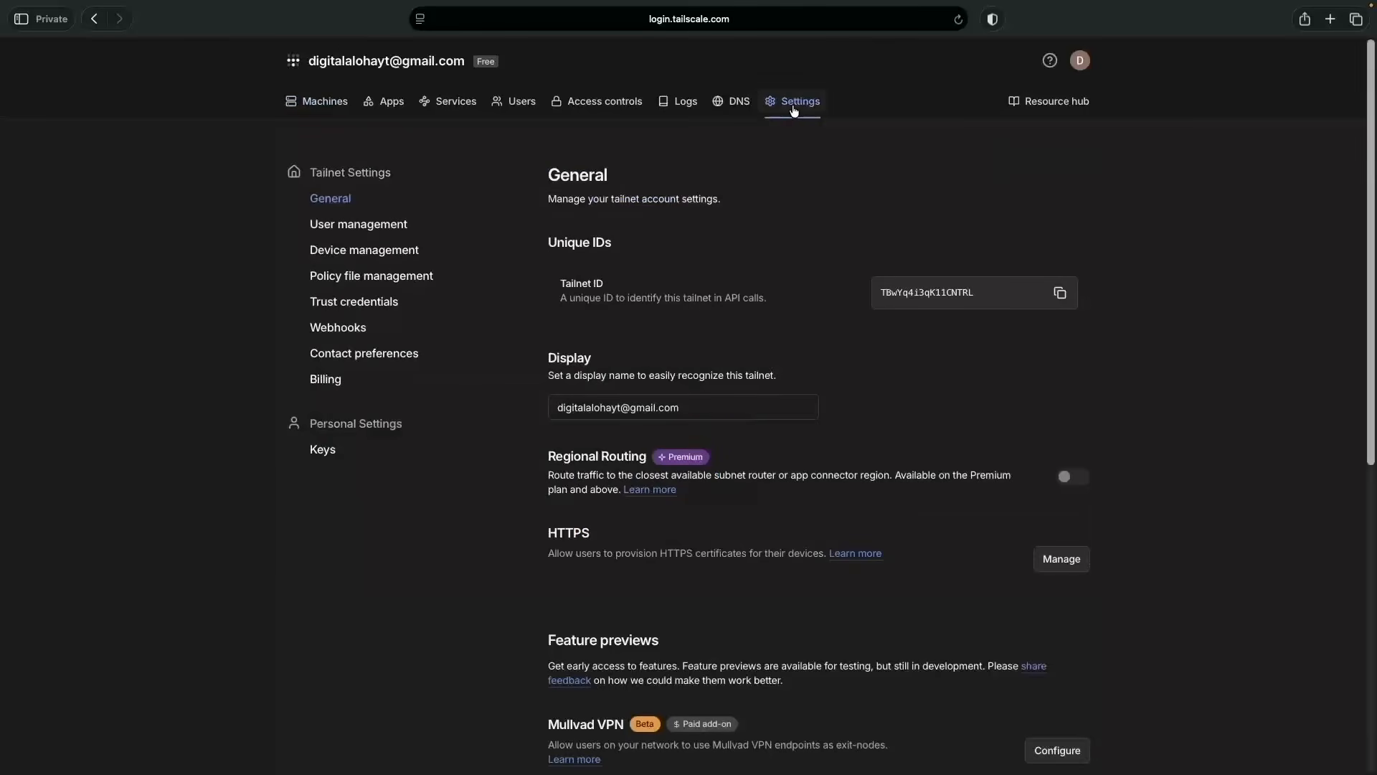
left_click(324, 452)
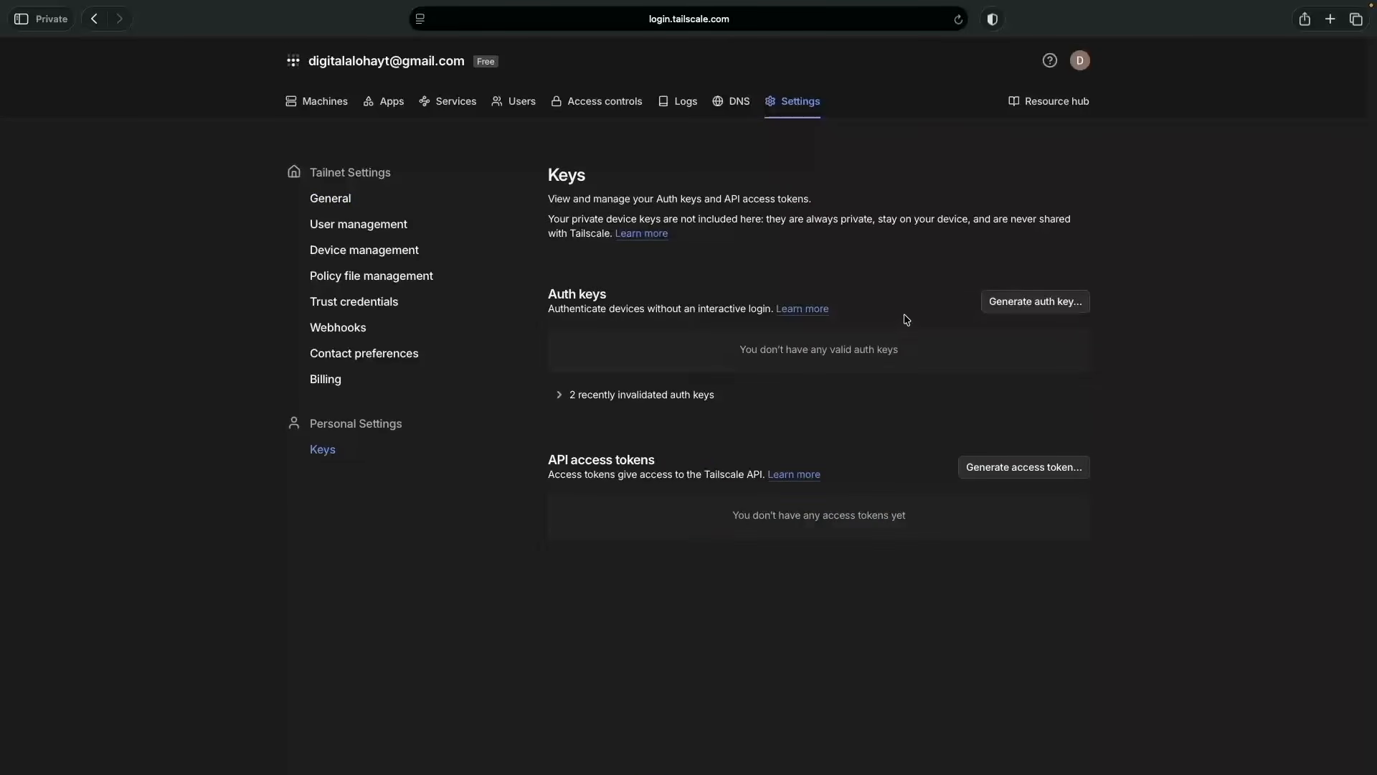
left_click(990, 308)
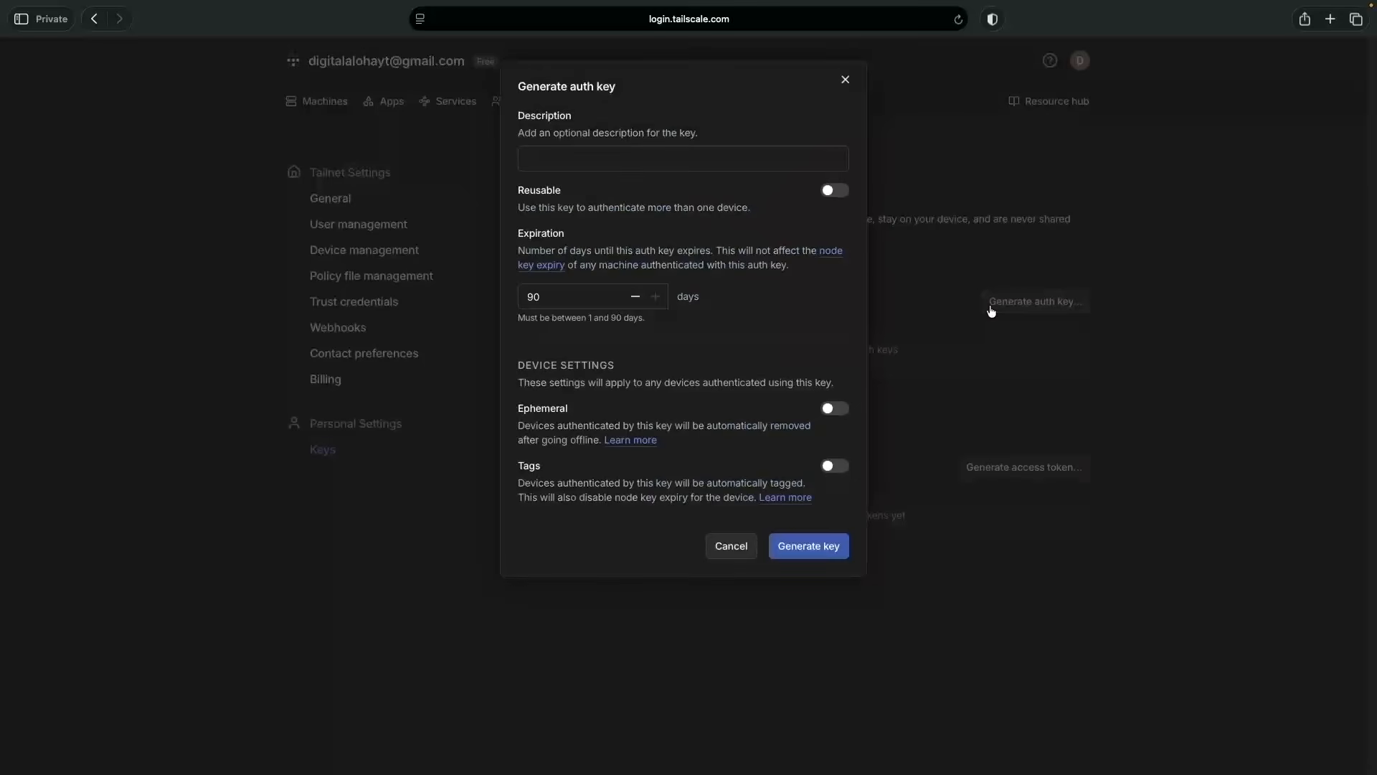
left_click(632, 157)
type("UGREEN NAS")
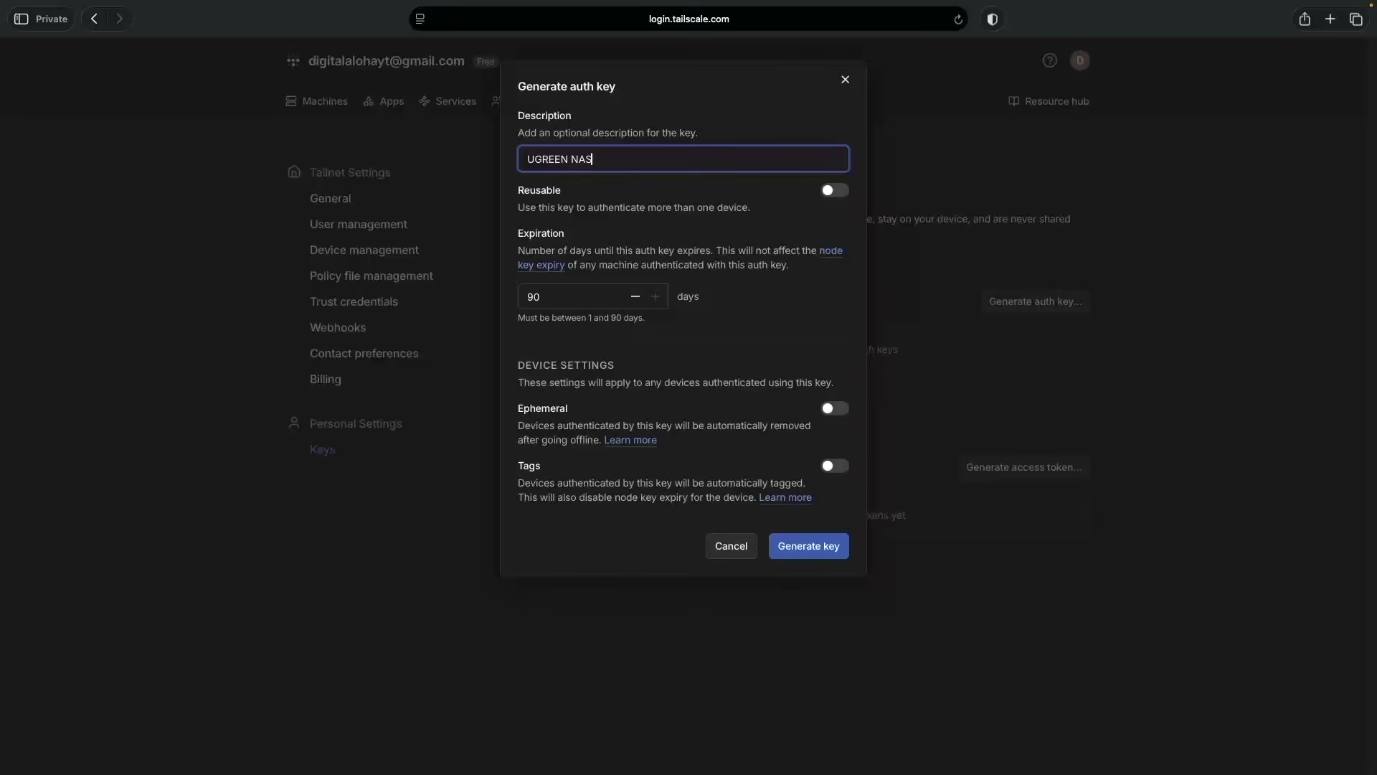
left_click(811, 551)
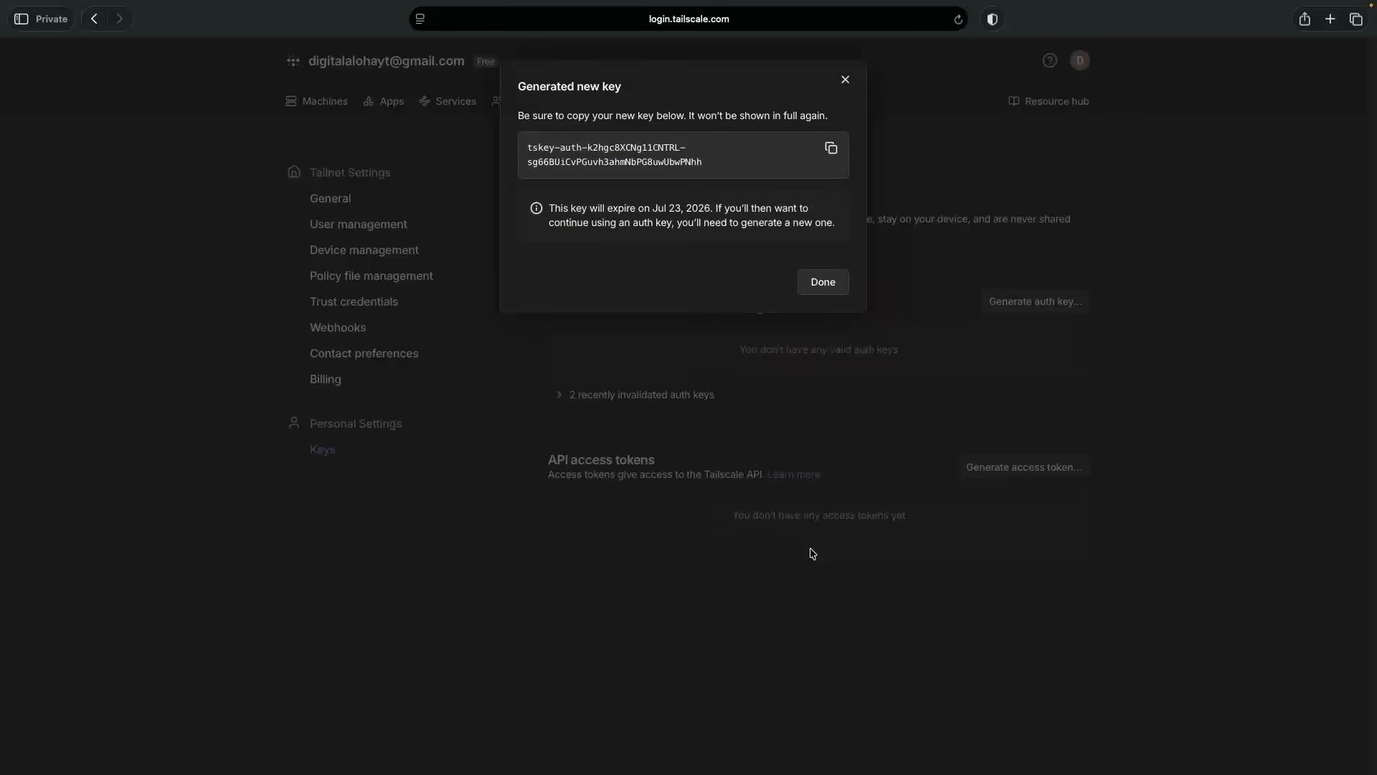
left_click(831, 149)
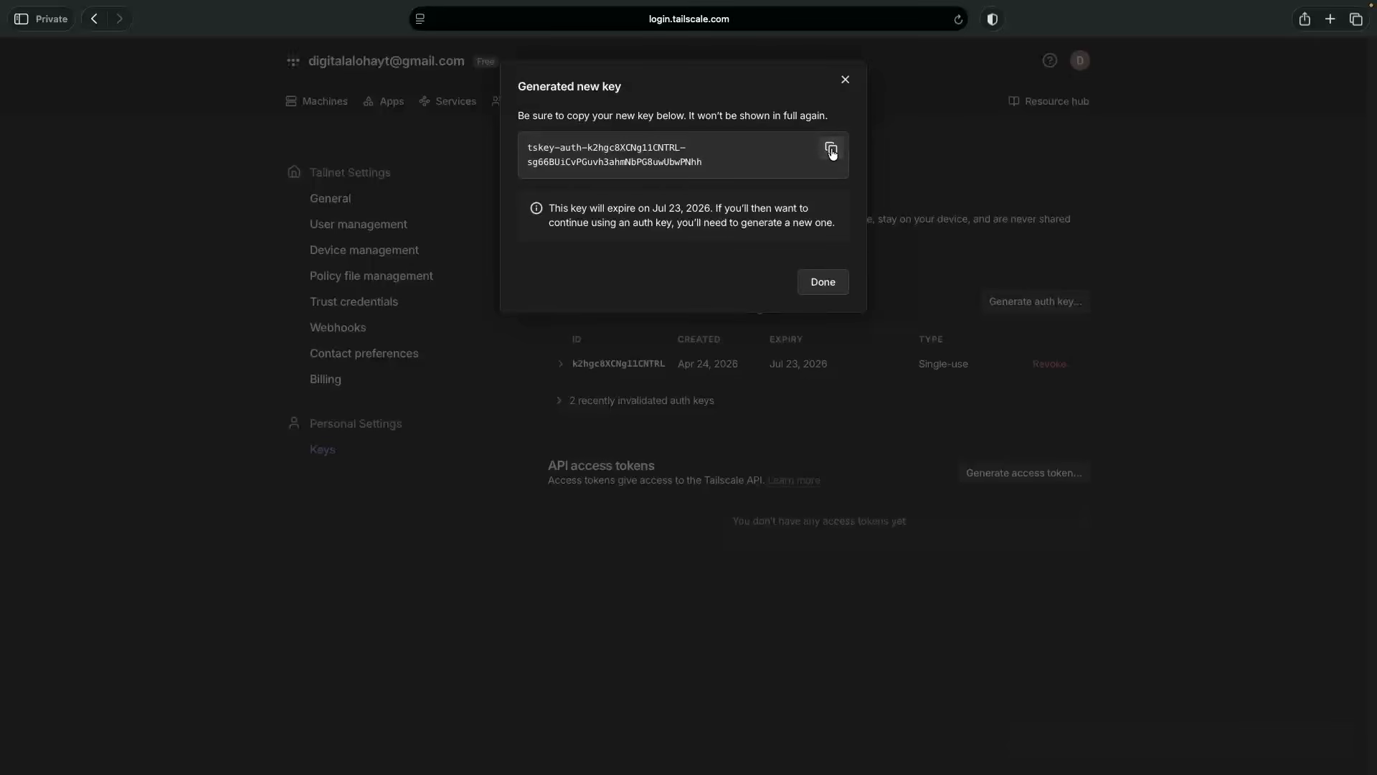
left_click(838, 282)
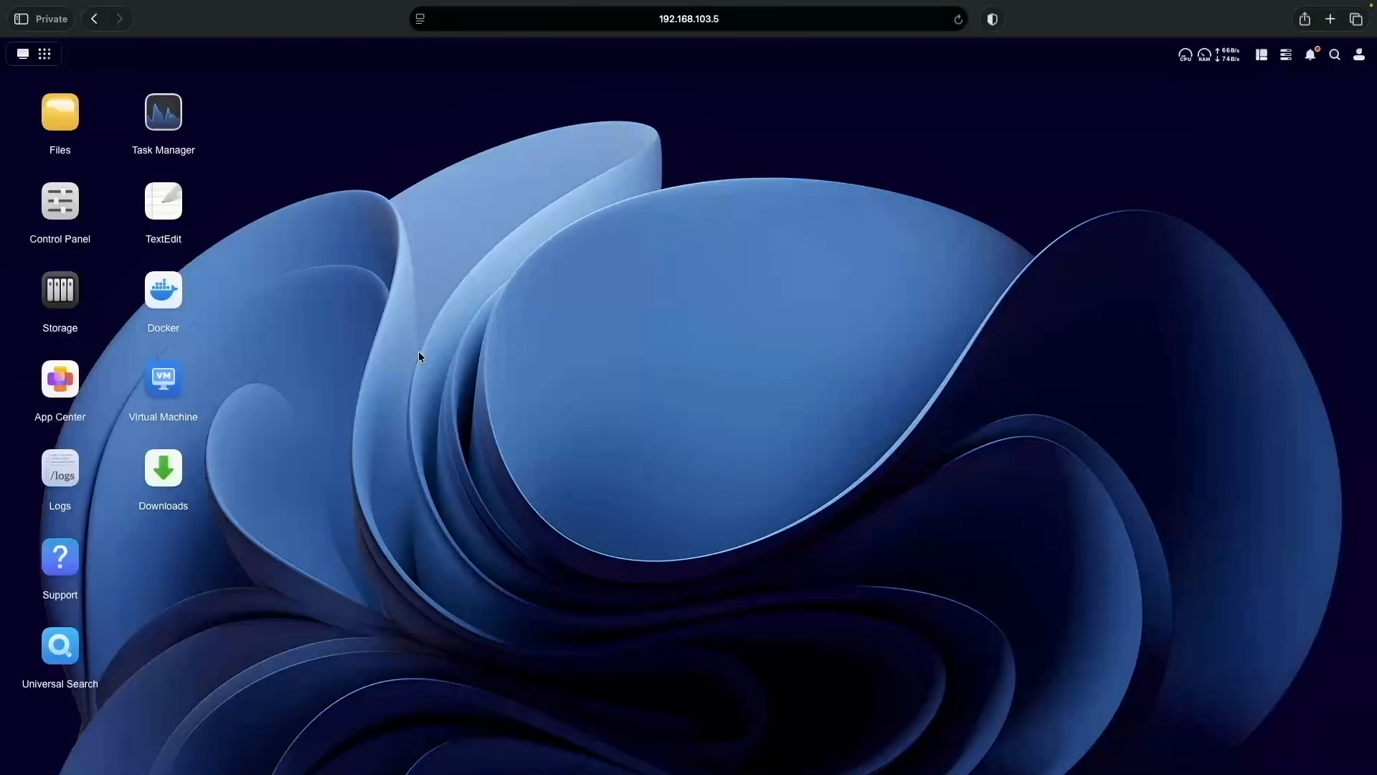
Step: Switch to the UGREEN NAS desktop, start a Docker project named tailscale, and paste in the Tailscale Compose configuration
left_click(179, 291)
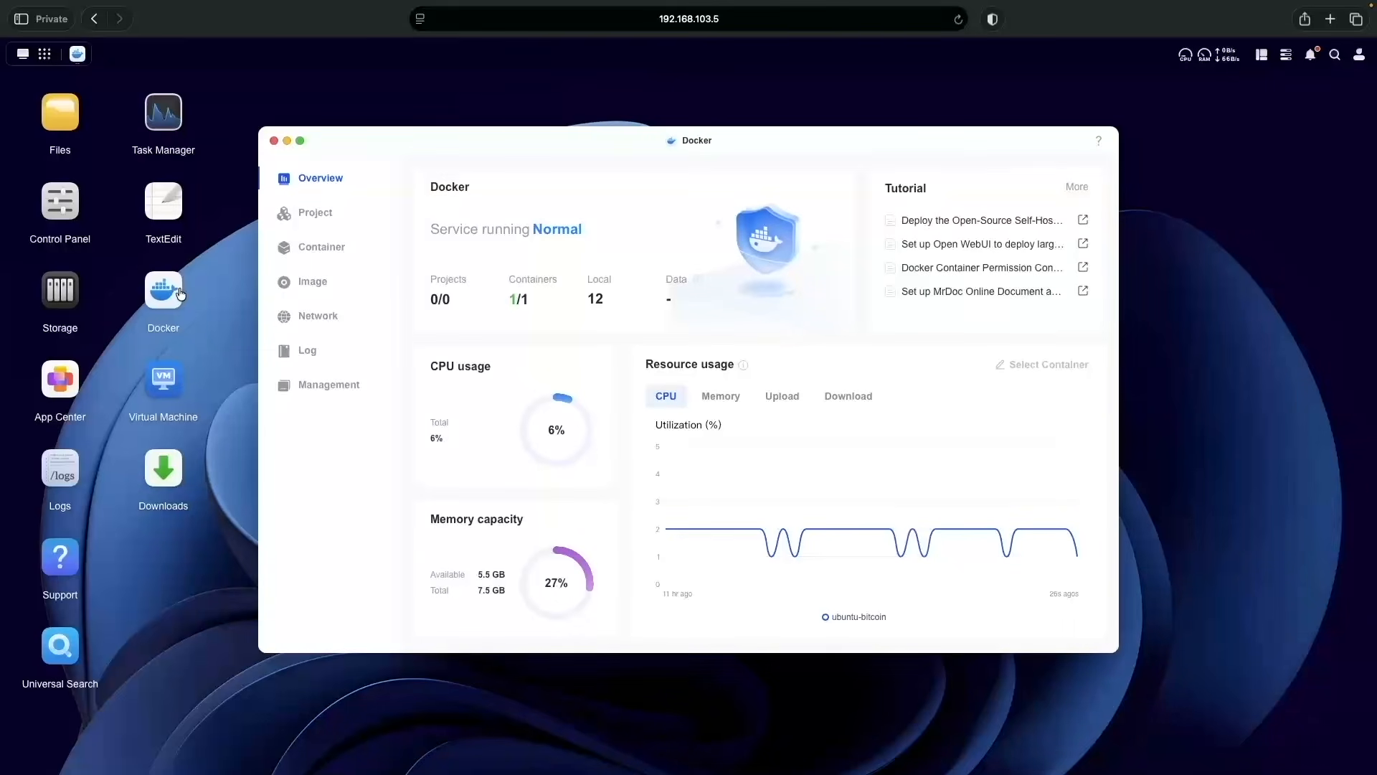
left_click(321, 218)
left_click(440, 185)
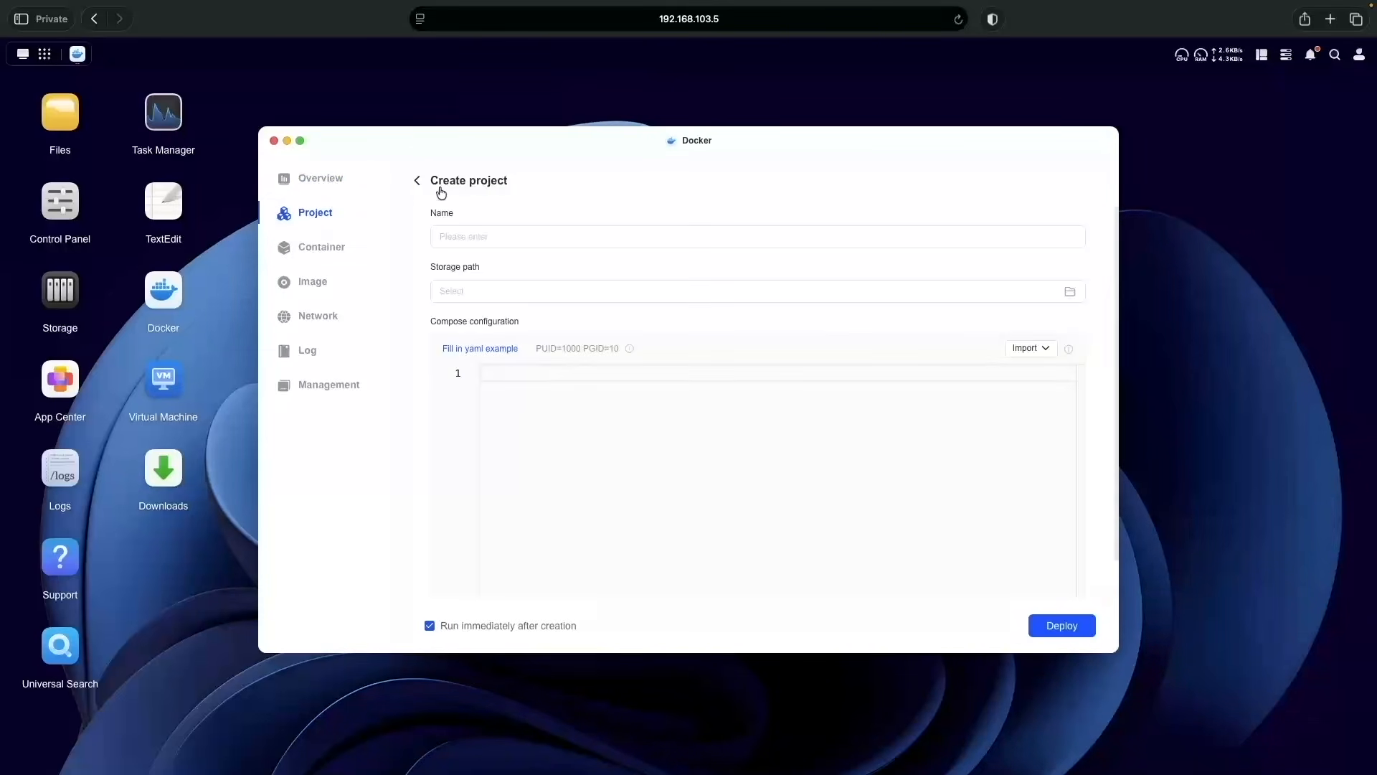
left_click(440, 235)
type("tailscale")
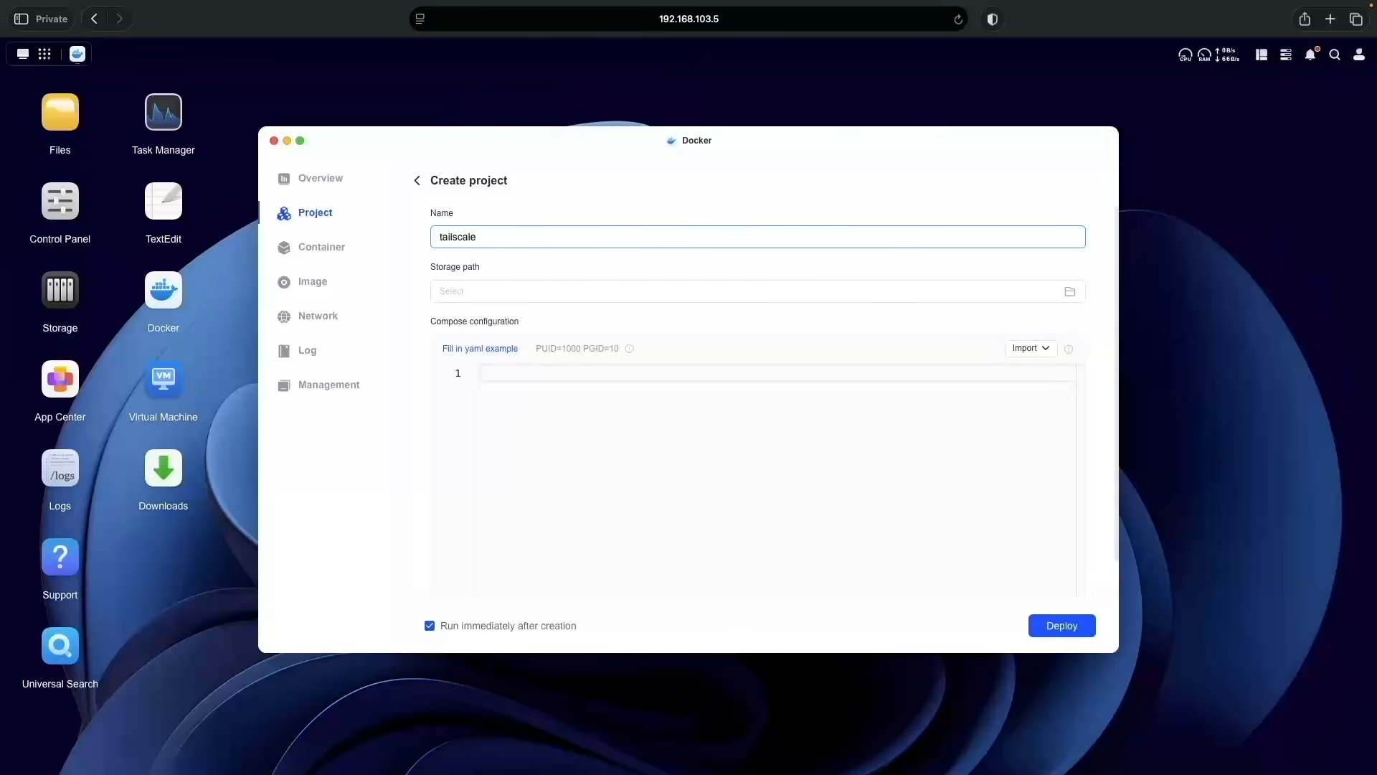
left_click(500, 387)
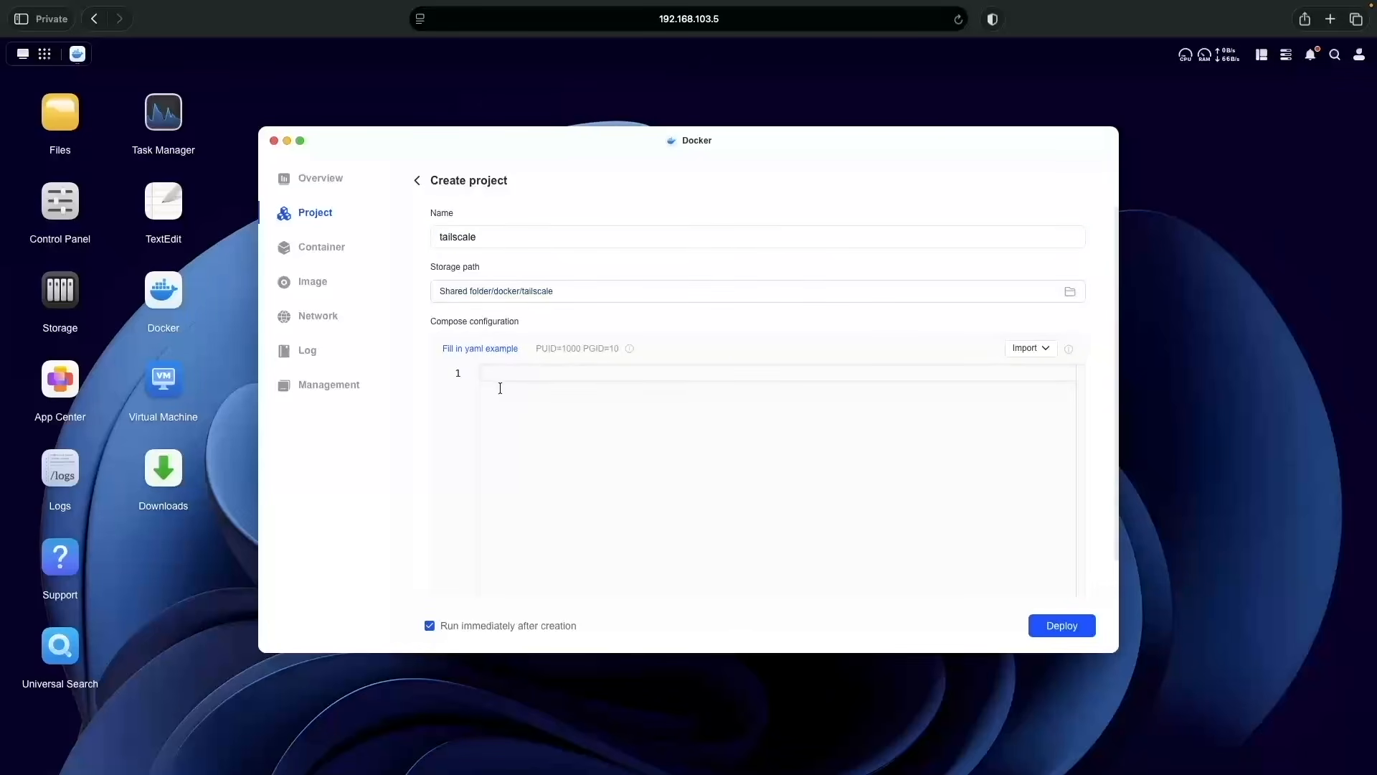
key("super+v")
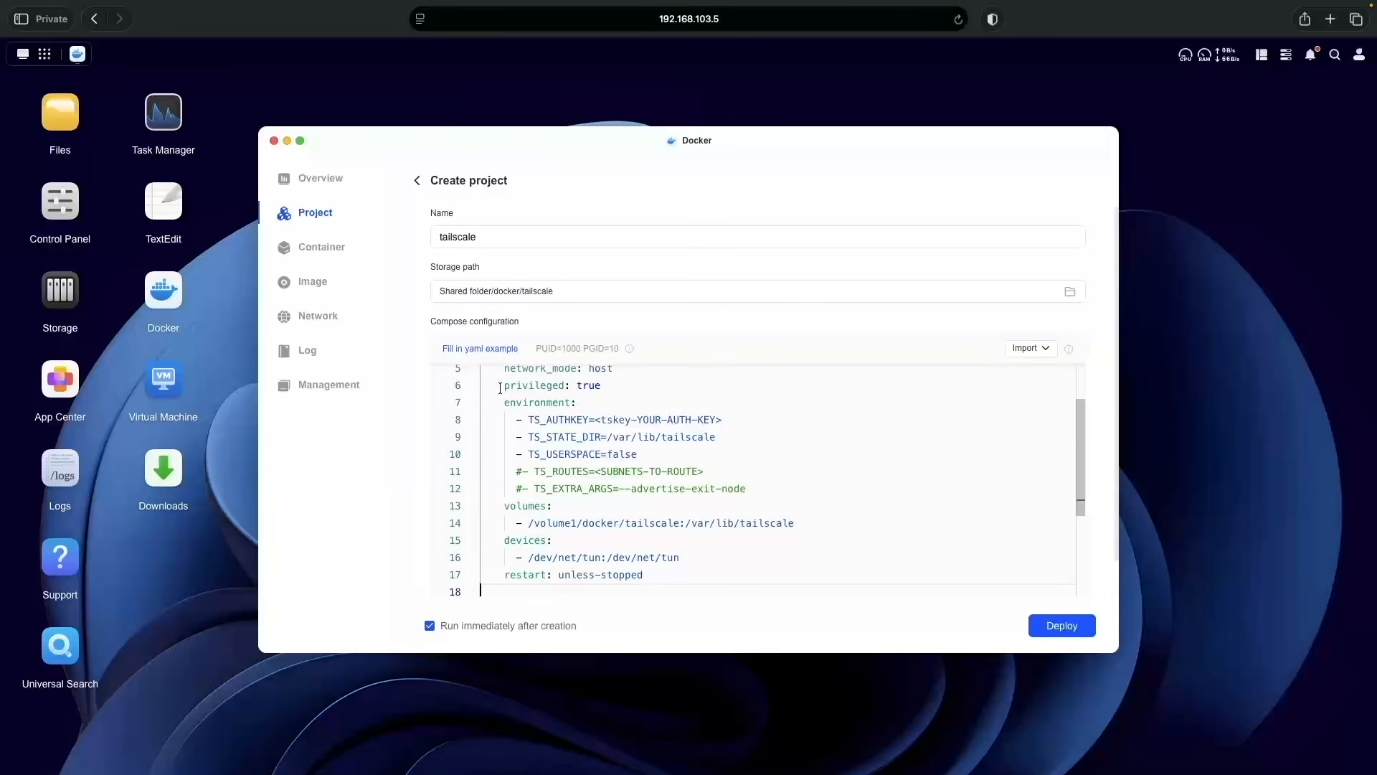
Step: Replace the TS_AUTHKEY placeholder in the Compose configuration with the generated auth key and deploy the project
left_click(745, 419)
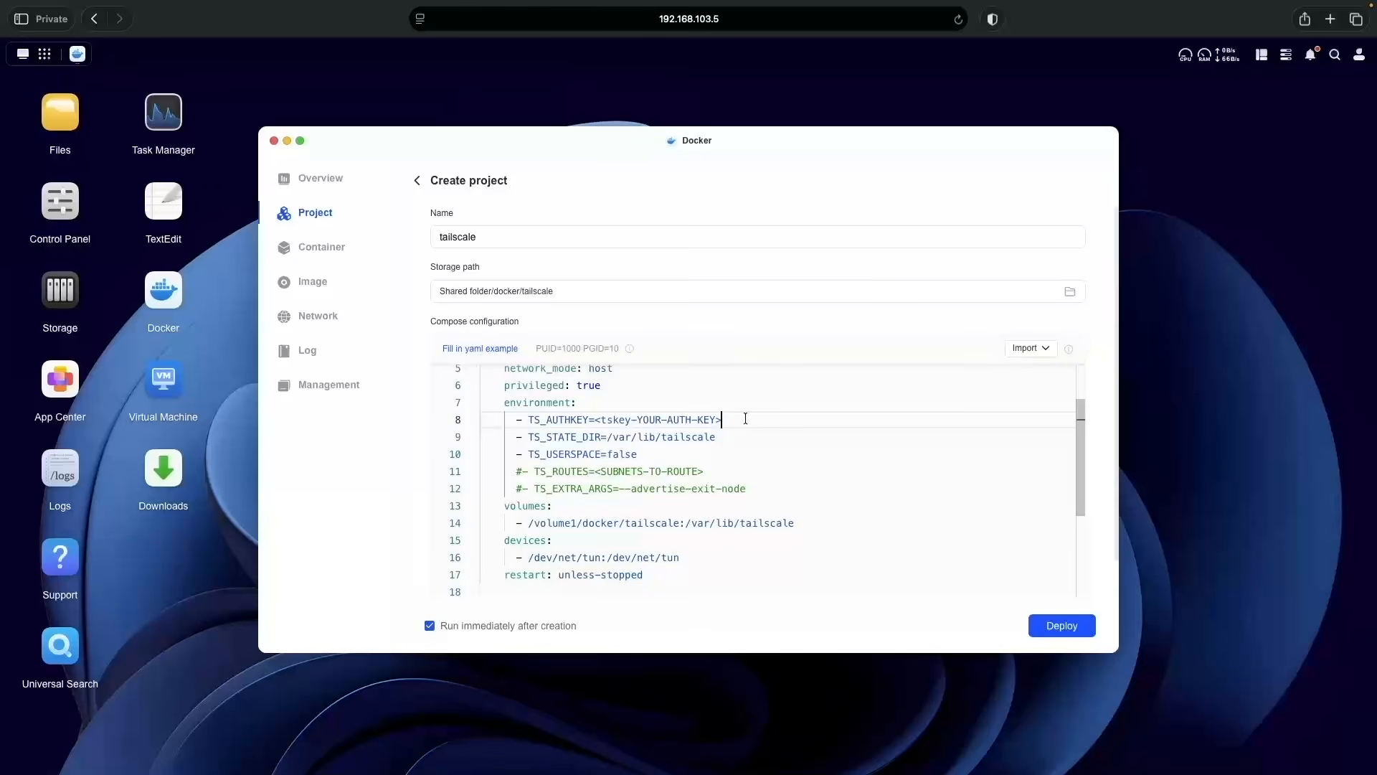
key("BackSpace")
key("BackSpace")
key("BackSpace")
key("BackSpace")
key("BackSpace")
key("BackSpace")
key("BackSpace")
key("BackSpace")
key("BackSpace")
key("BackSpace")
key("BackSpace")
key("BackSpace")
key("BackSpace")
key("BackSpace")
key("BackSpace")
key("BackSpace")
key("BackSpace")
key("BackSpace")
key("BackSpace")
key("BackSpace")
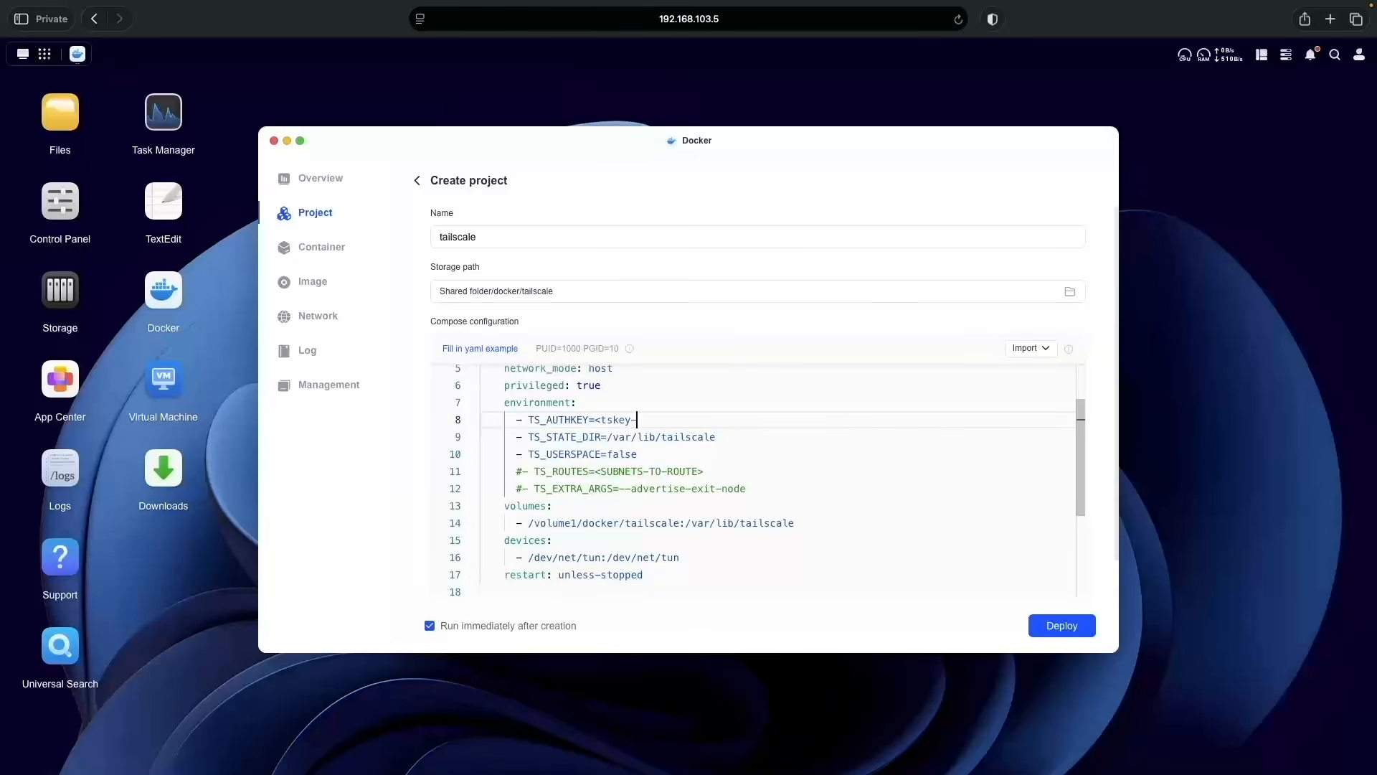
key("BackSpace")
key("super+v")
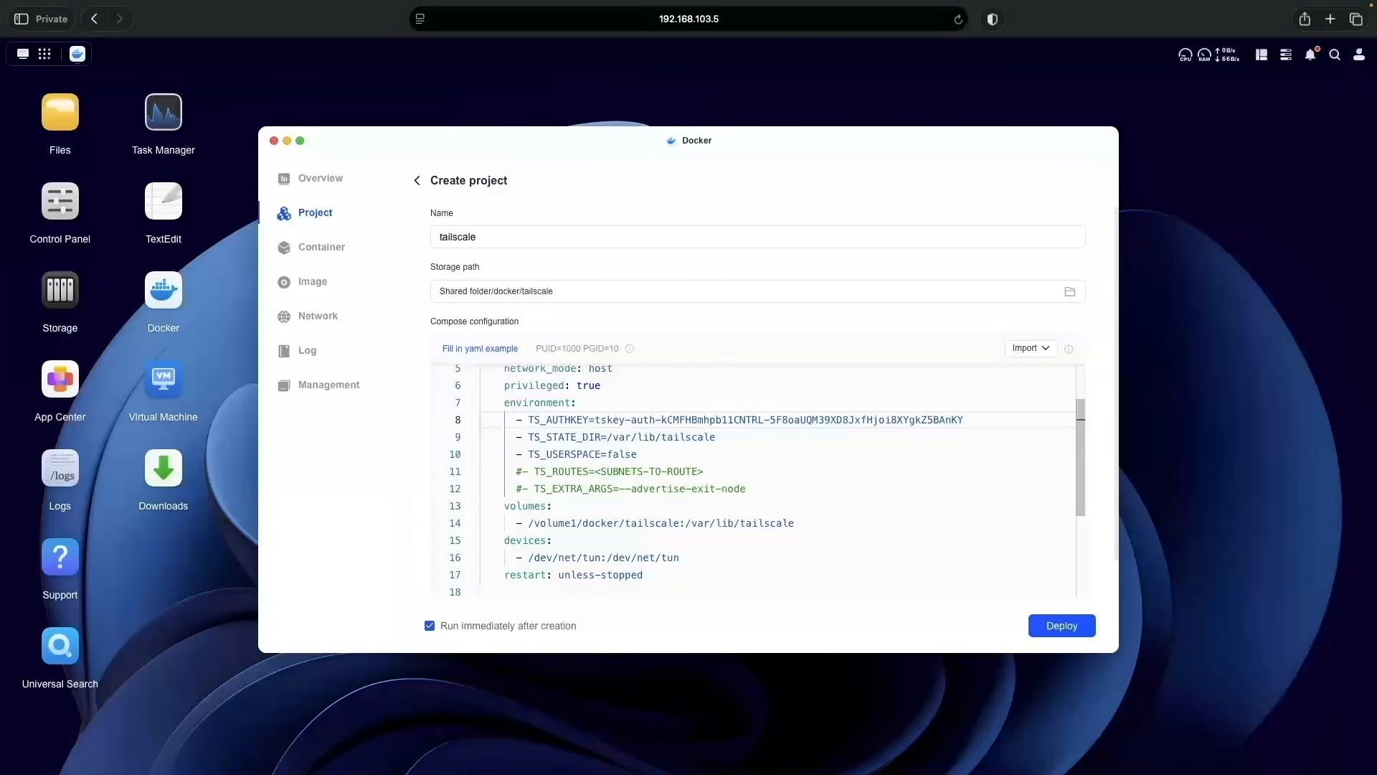
left_click(1038, 629)
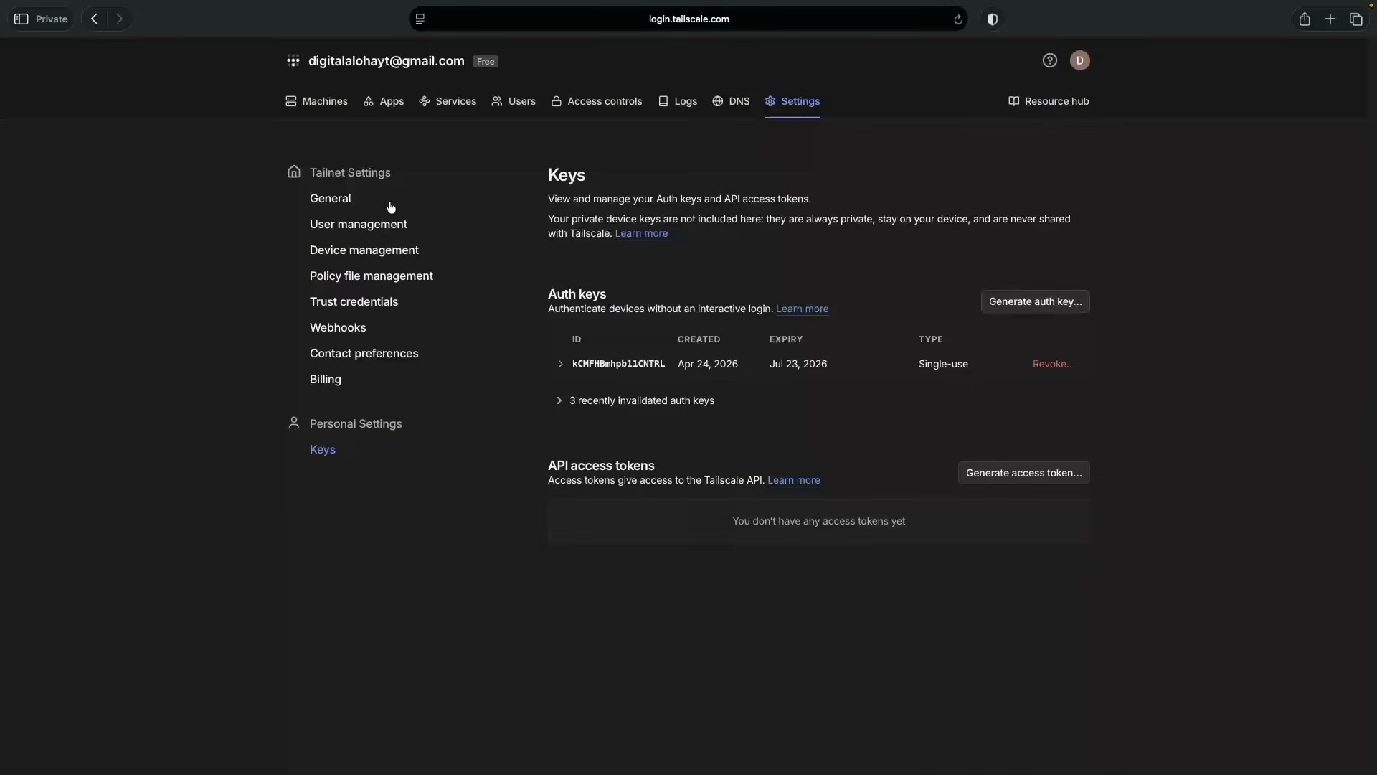
Step: Check the machine list in the Tailscale admin console, then try to reload the NAS at its local address 192.168.103.5
left_click(325, 105)
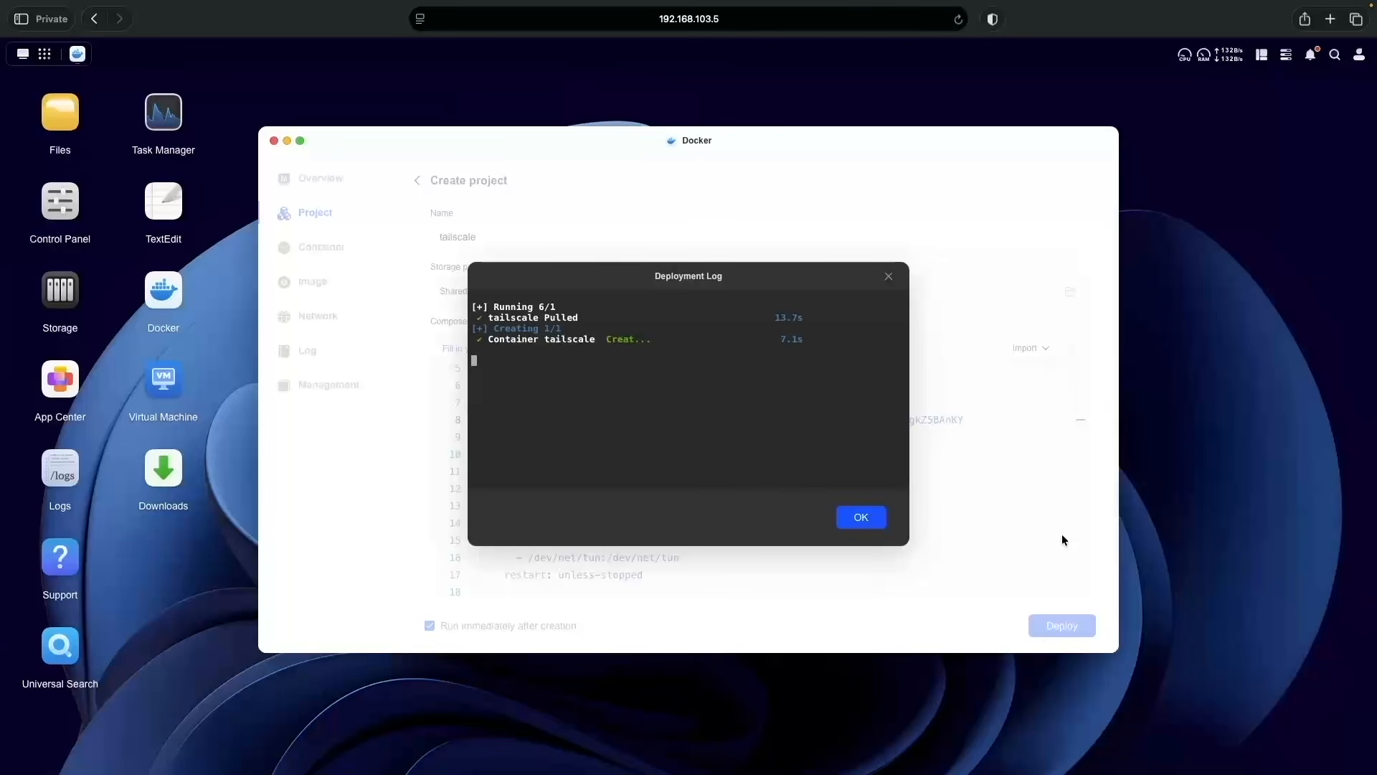
left_click(958, 19)
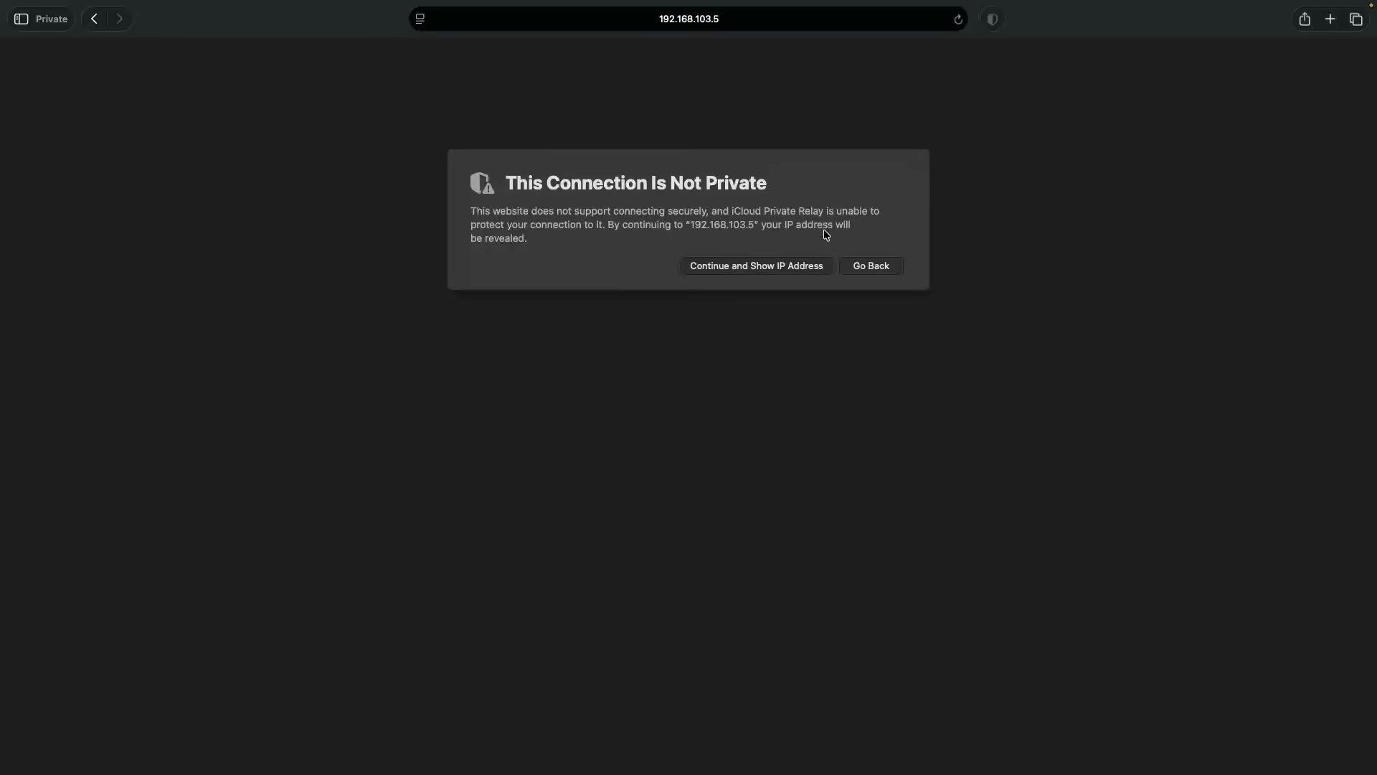
left_click(797, 267)
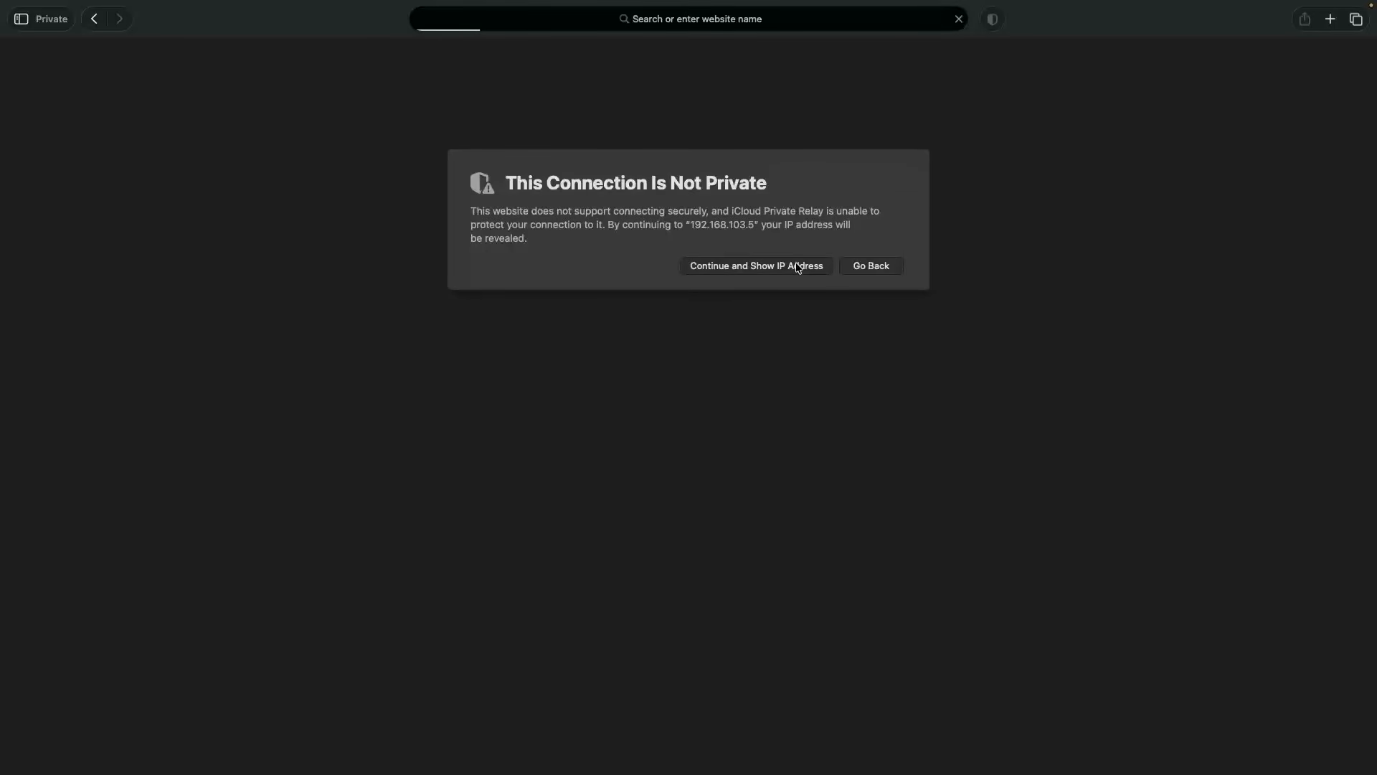
Step: Copy the address of dxp4800plus-8e0 from the Tailscale app's network devices and open it in the browser
mouse_move(861, 3)
left_click(739, 10)
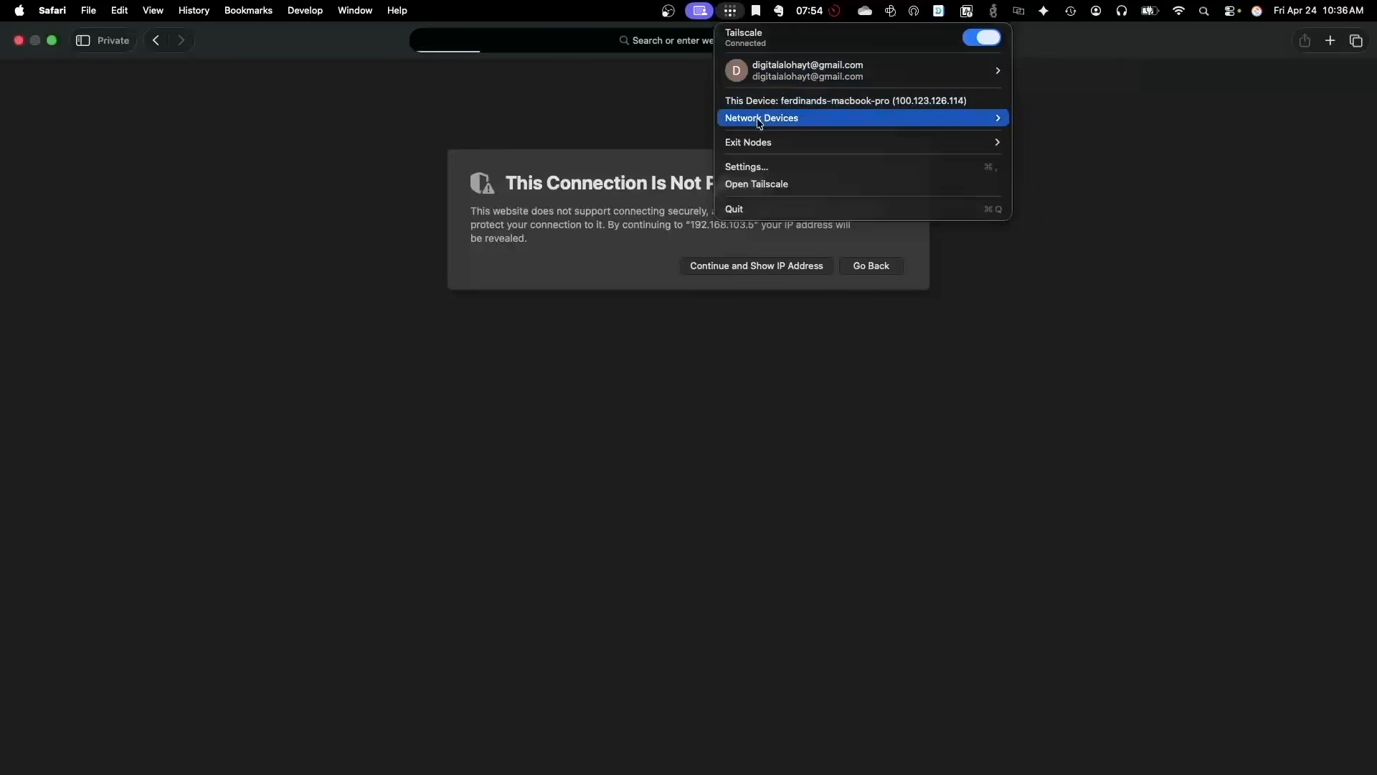
mouse_move(757, 118)
mouse_move(1062, 120)
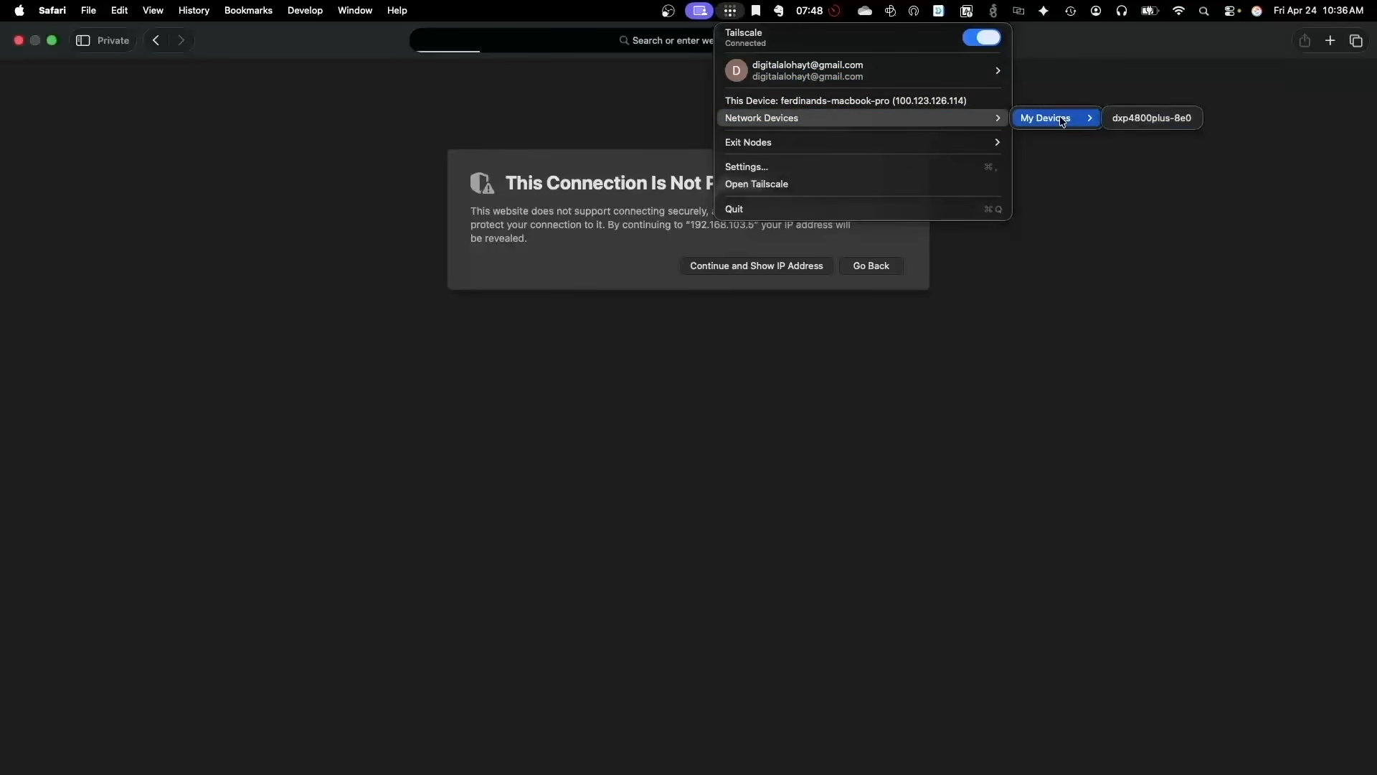
left_click(1142, 122)
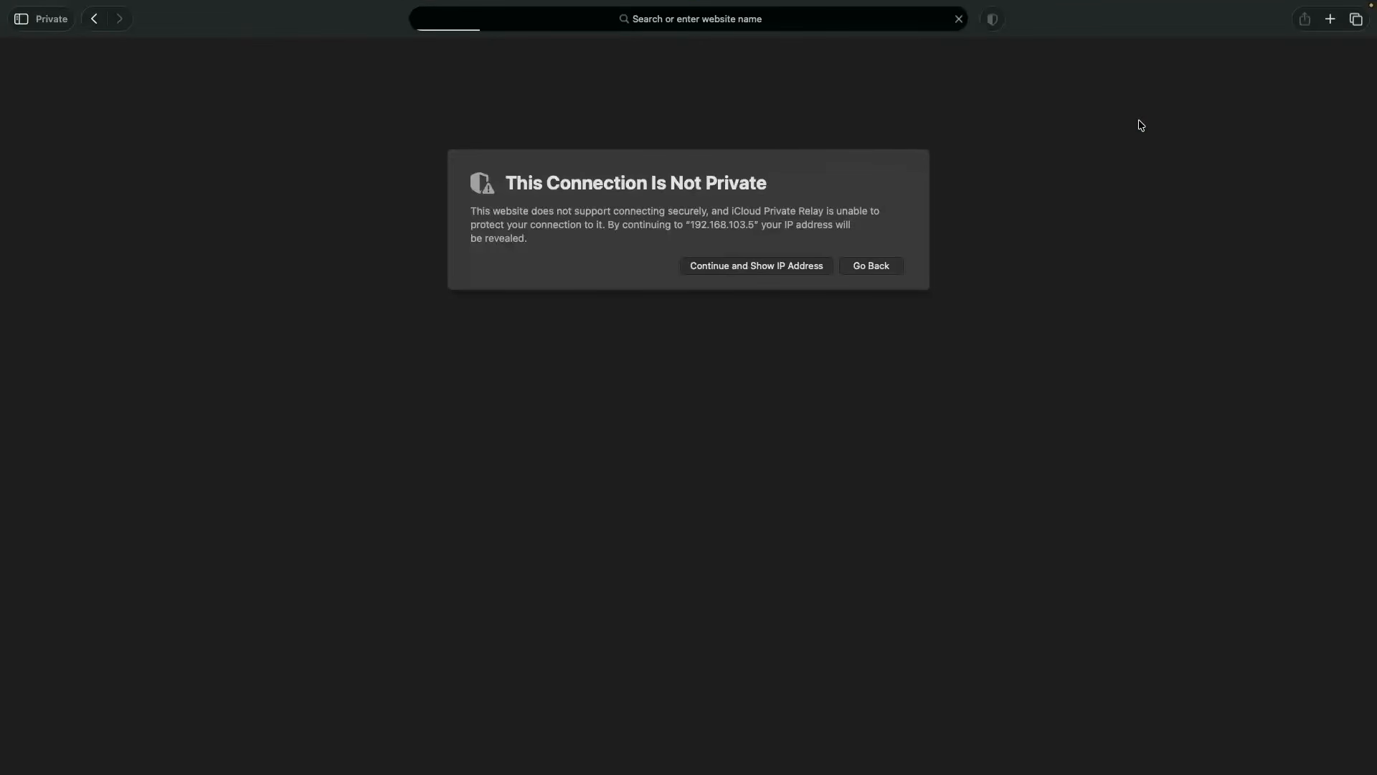
left_click(807, 27)
right_click(804, 21)
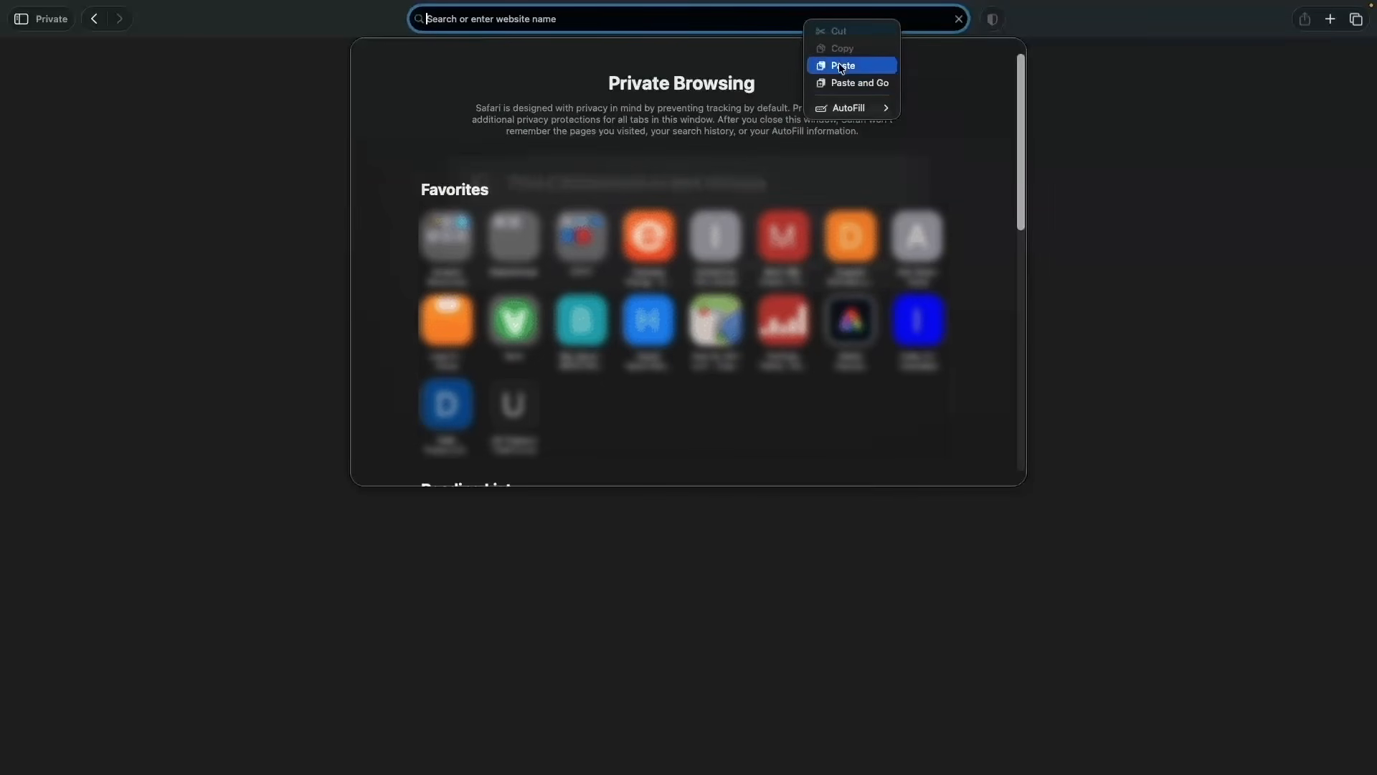
left_click(849, 82)
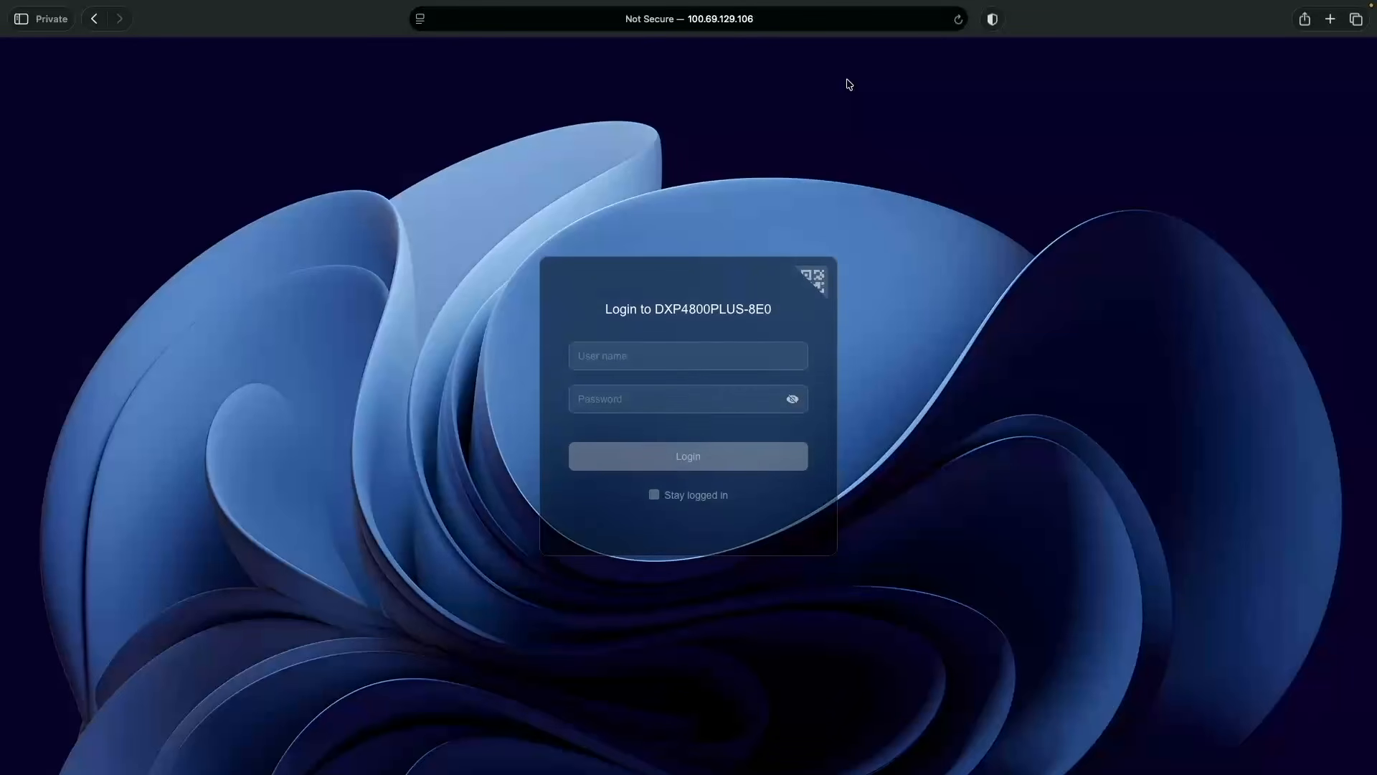
Step: Log in to the NAS with the administrator user name and account password, and decline saving the password
left_click(703, 350)
type("ugadmin")
key("Tab")
type("••••••••••••")
left_click(756, 447)
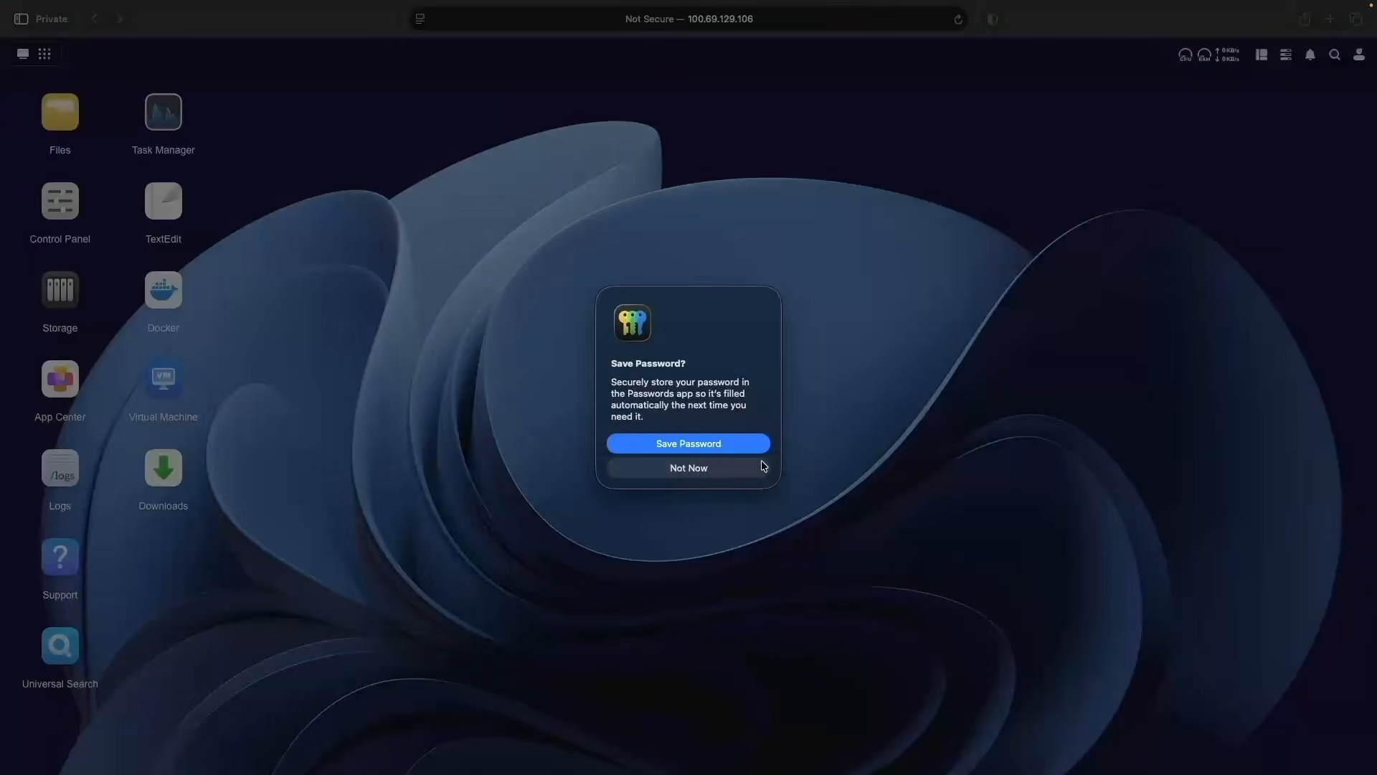
left_click(761, 459)
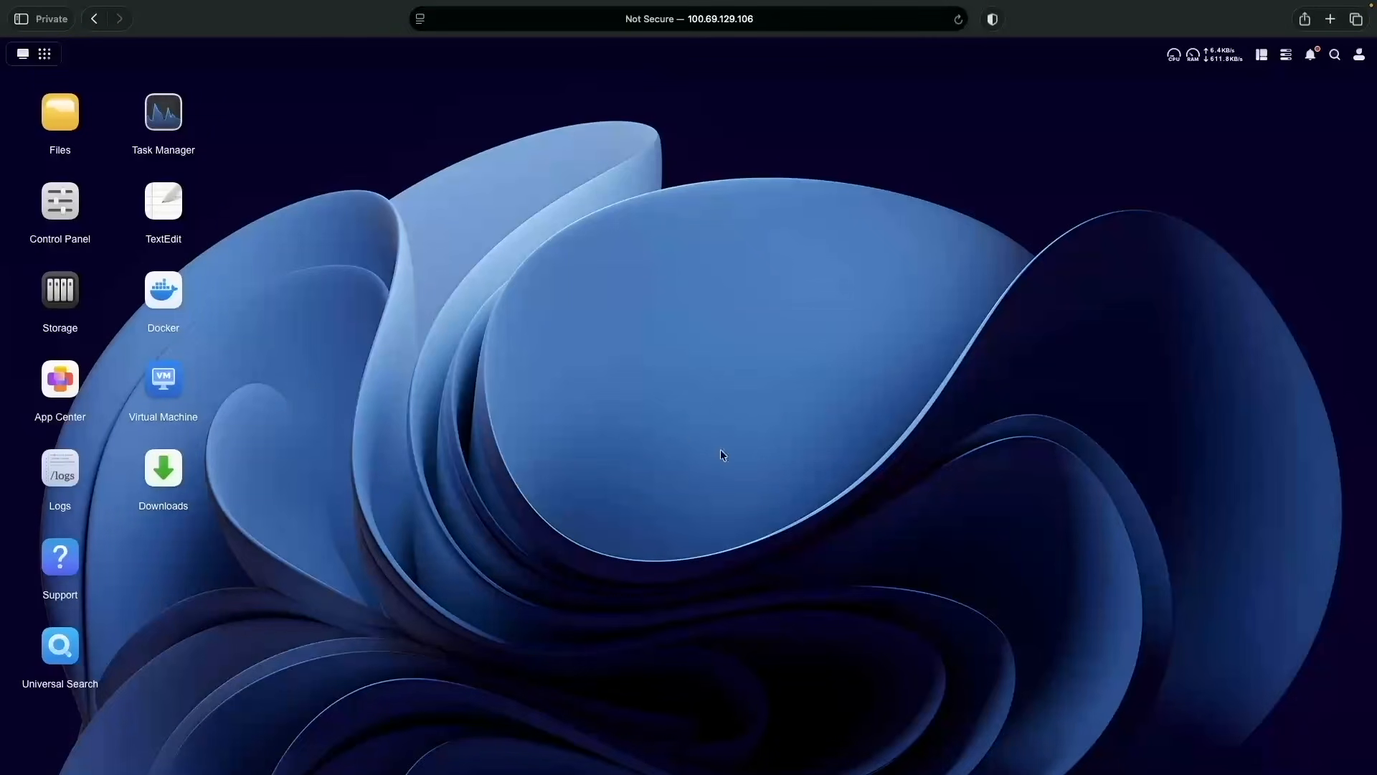
Step: Check the LAN connection details in the NAS network settings, then close the Control Panel
left_click(66, 207)
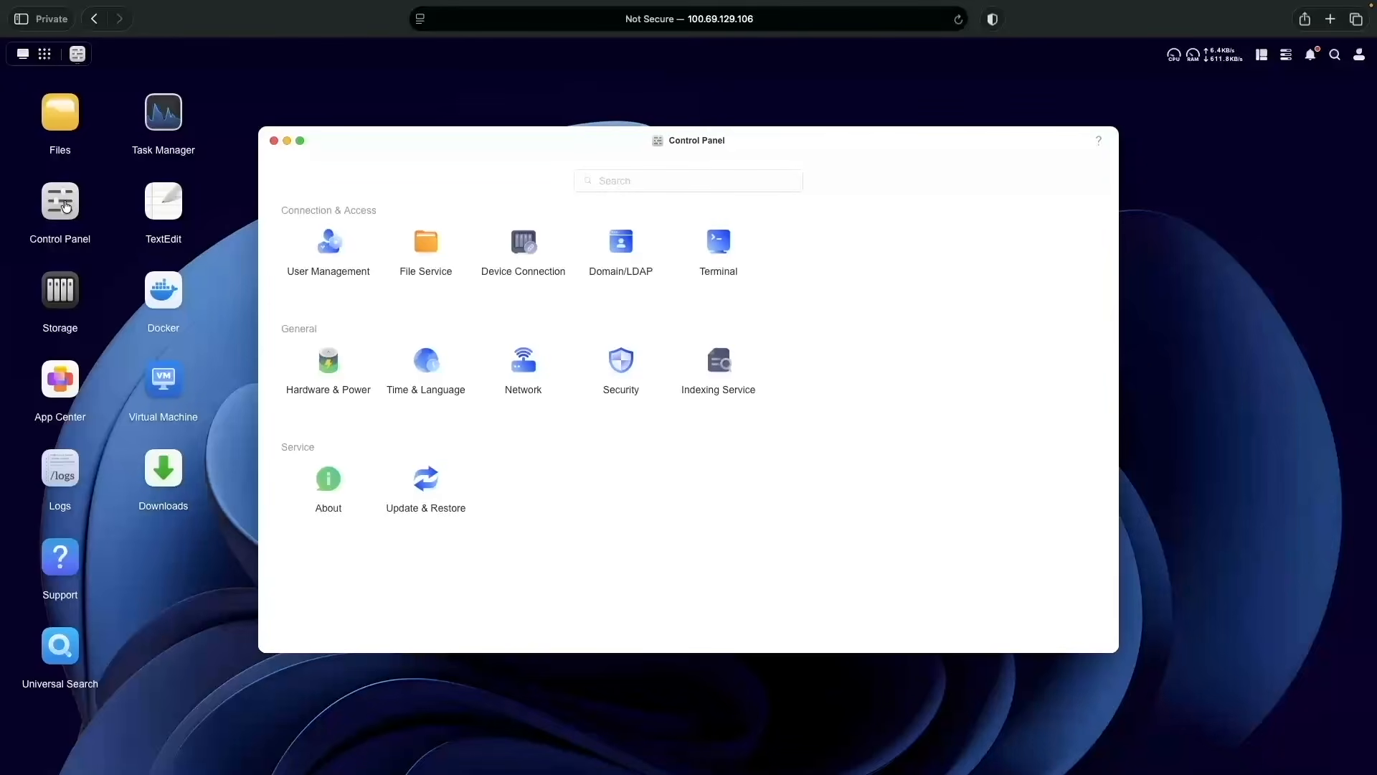
left_click(525, 366)
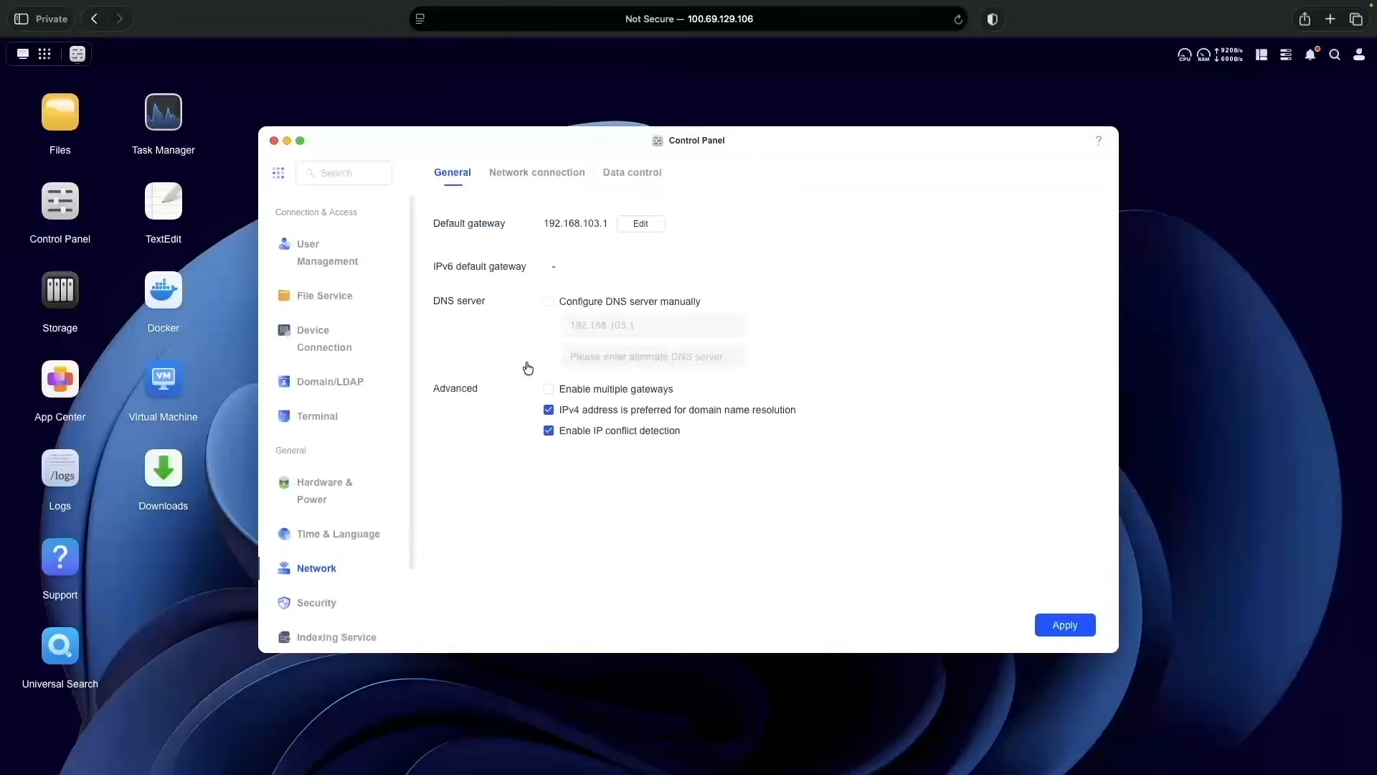
left_click(533, 175)
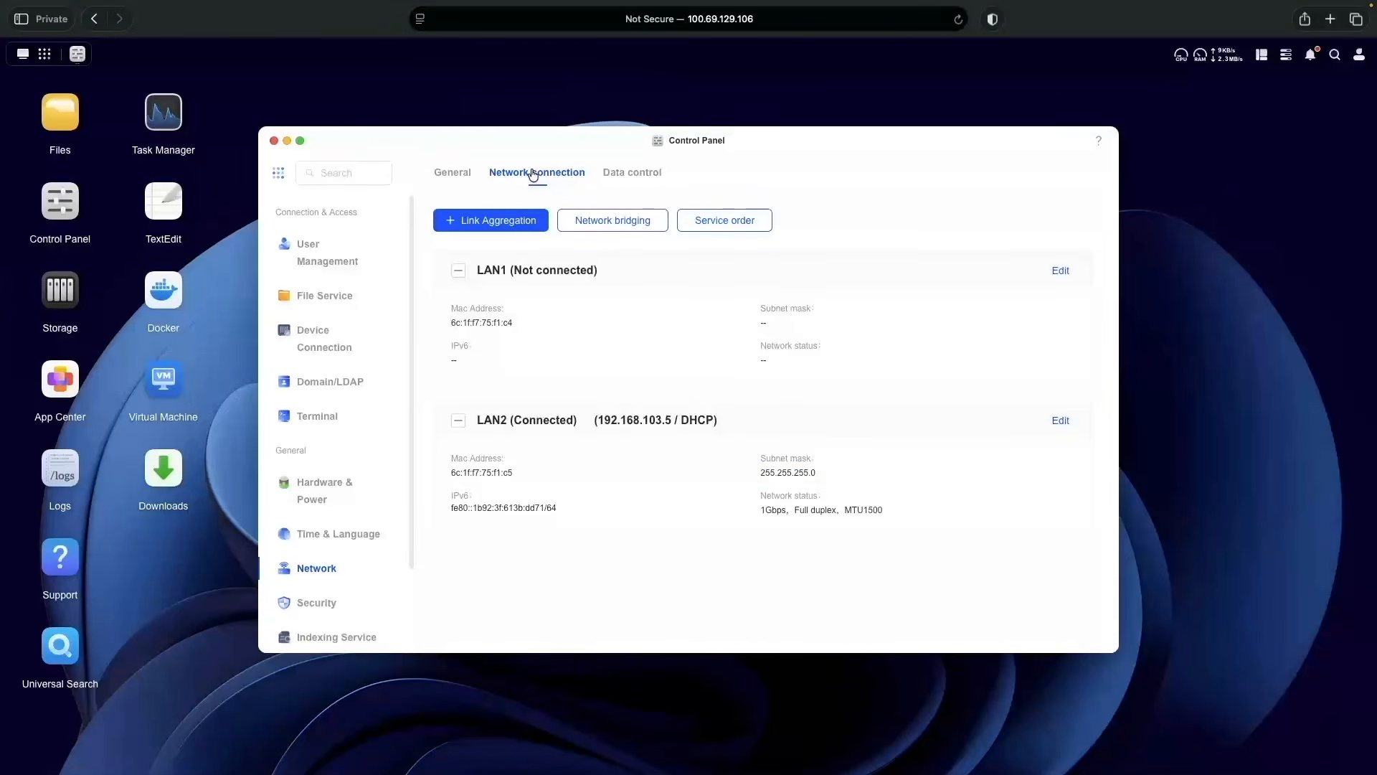
left_click(275, 142)
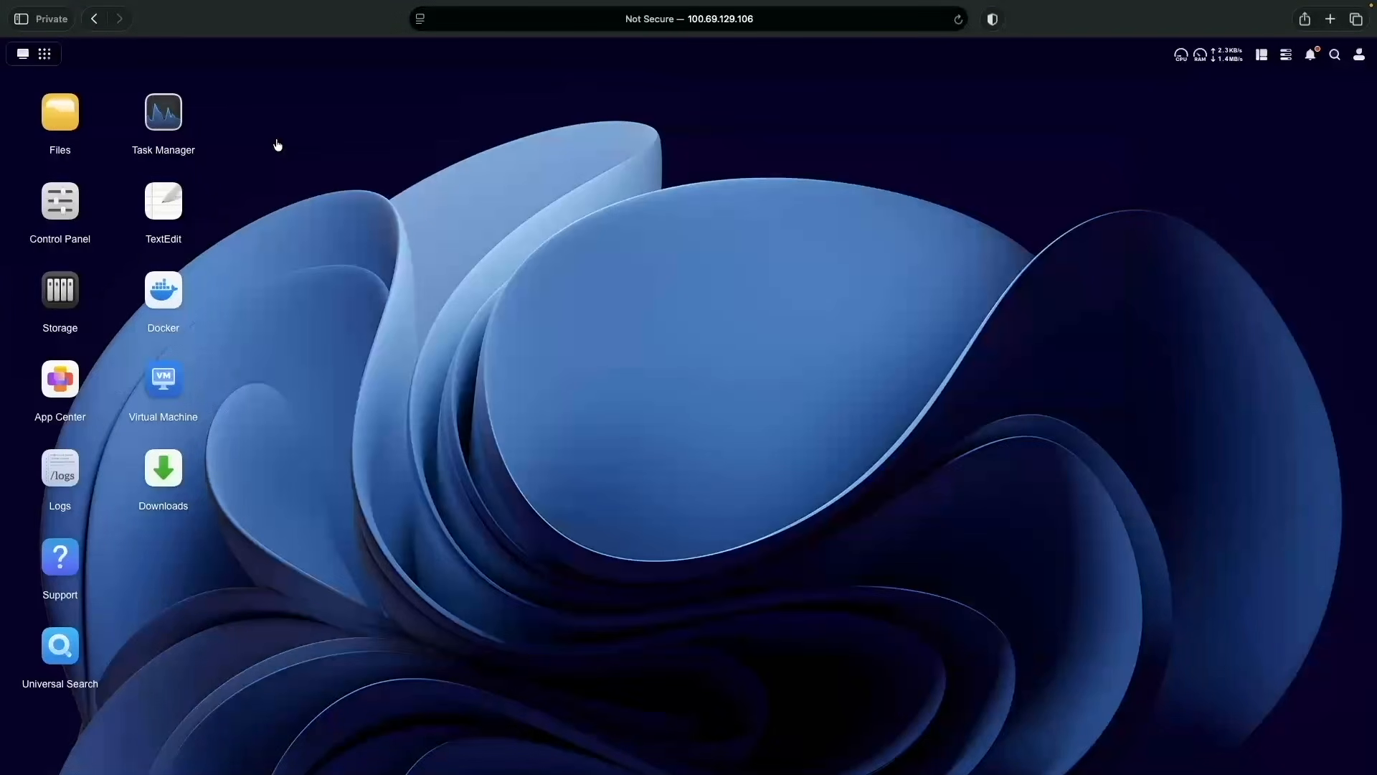
Step: Open the compose configuration of the tailscale project in Docker
left_click(173, 287)
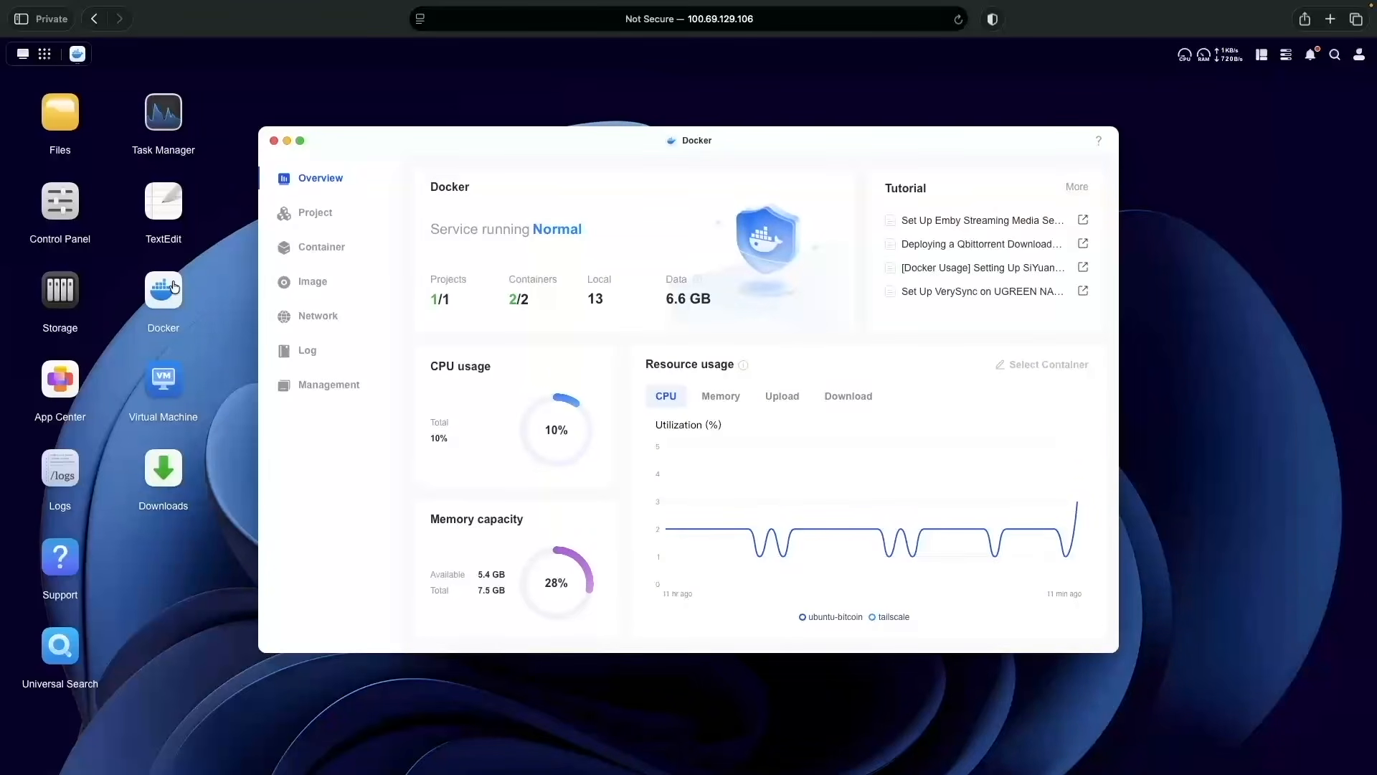
left_click(315, 212)
left_click(511, 230)
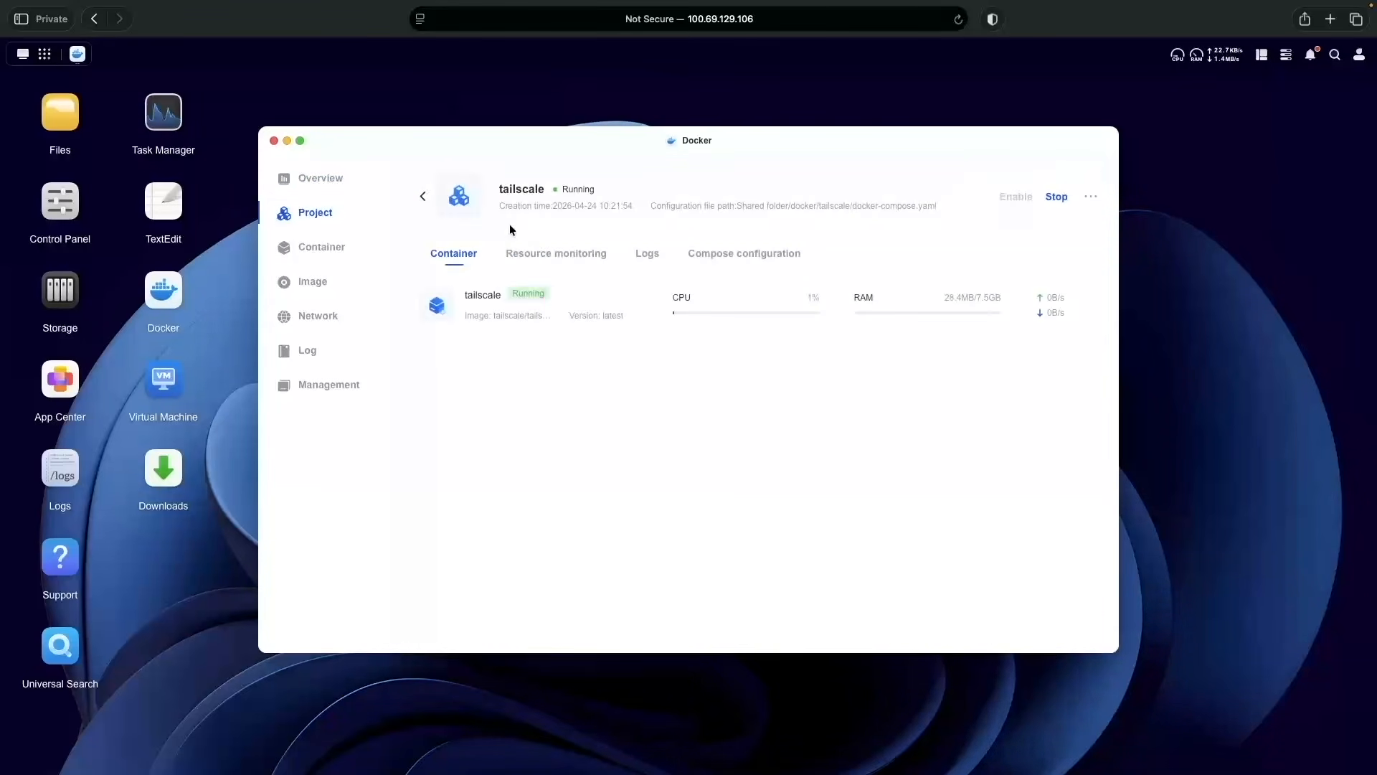
left_click(737, 255)
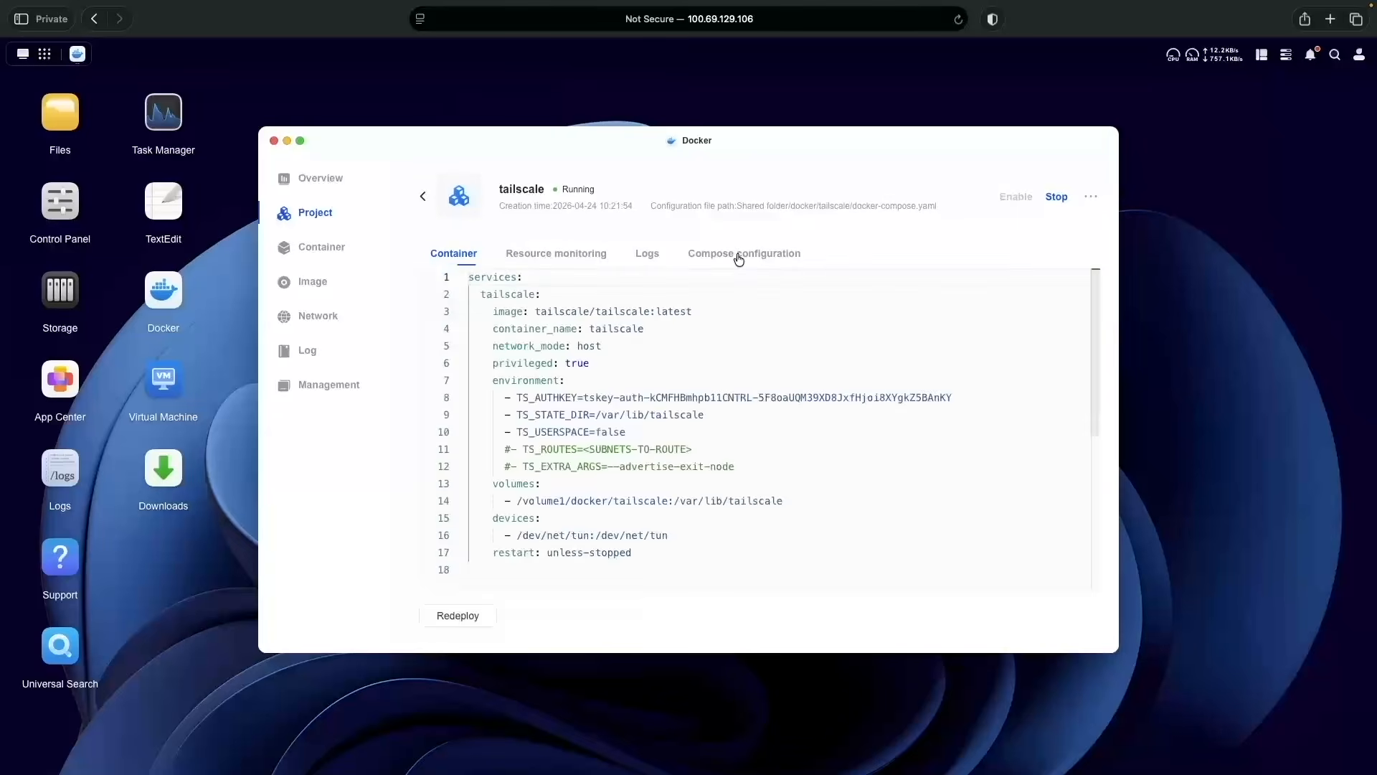
Step: Uncomment the TS_ROUTES line in the compose configuration with the value 192.168.103.0/24 and redeploy the project without pulling the latest image
left_click(511, 450)
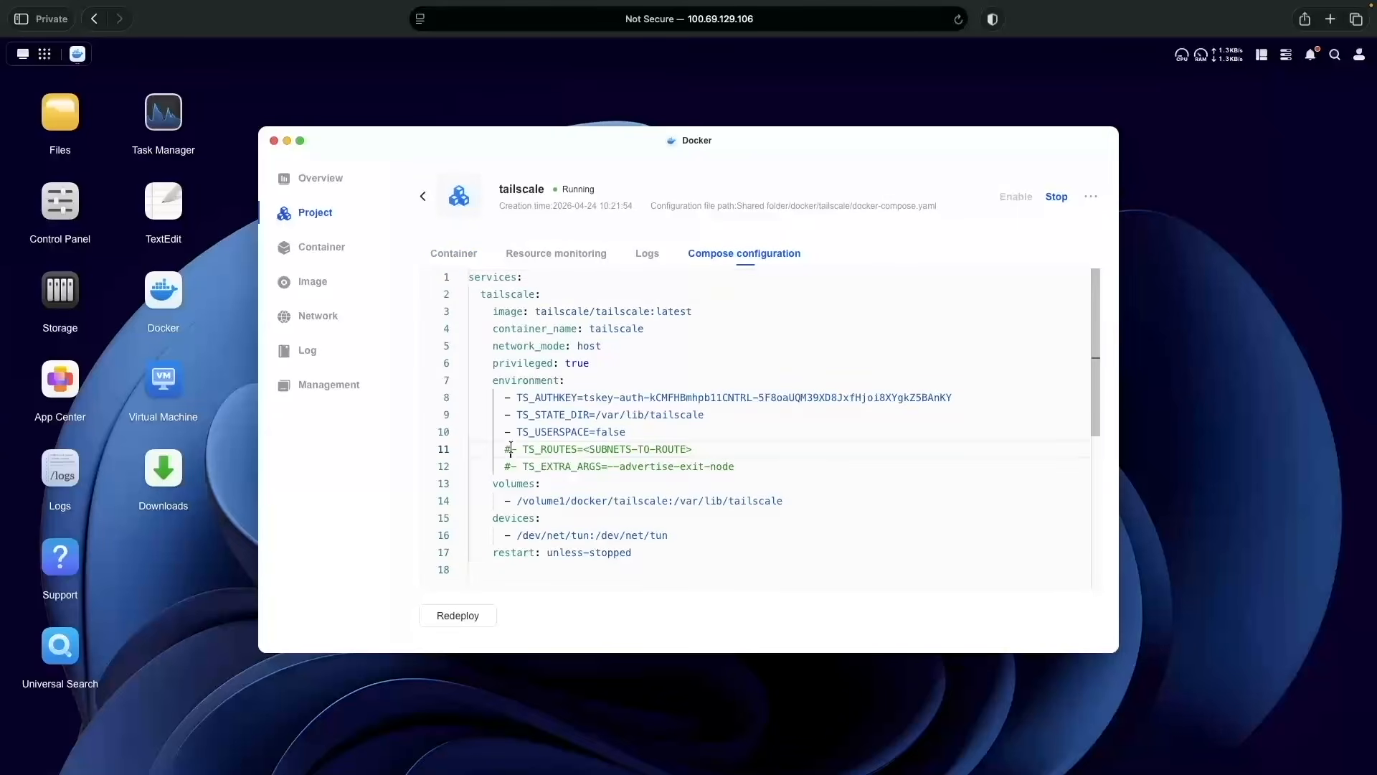
key("BackSpace")
key("alt+Right")
key("alt+Right")
key("alt+Right")
key("alt+Right")
key("alt+Right")
key("alt+Right")
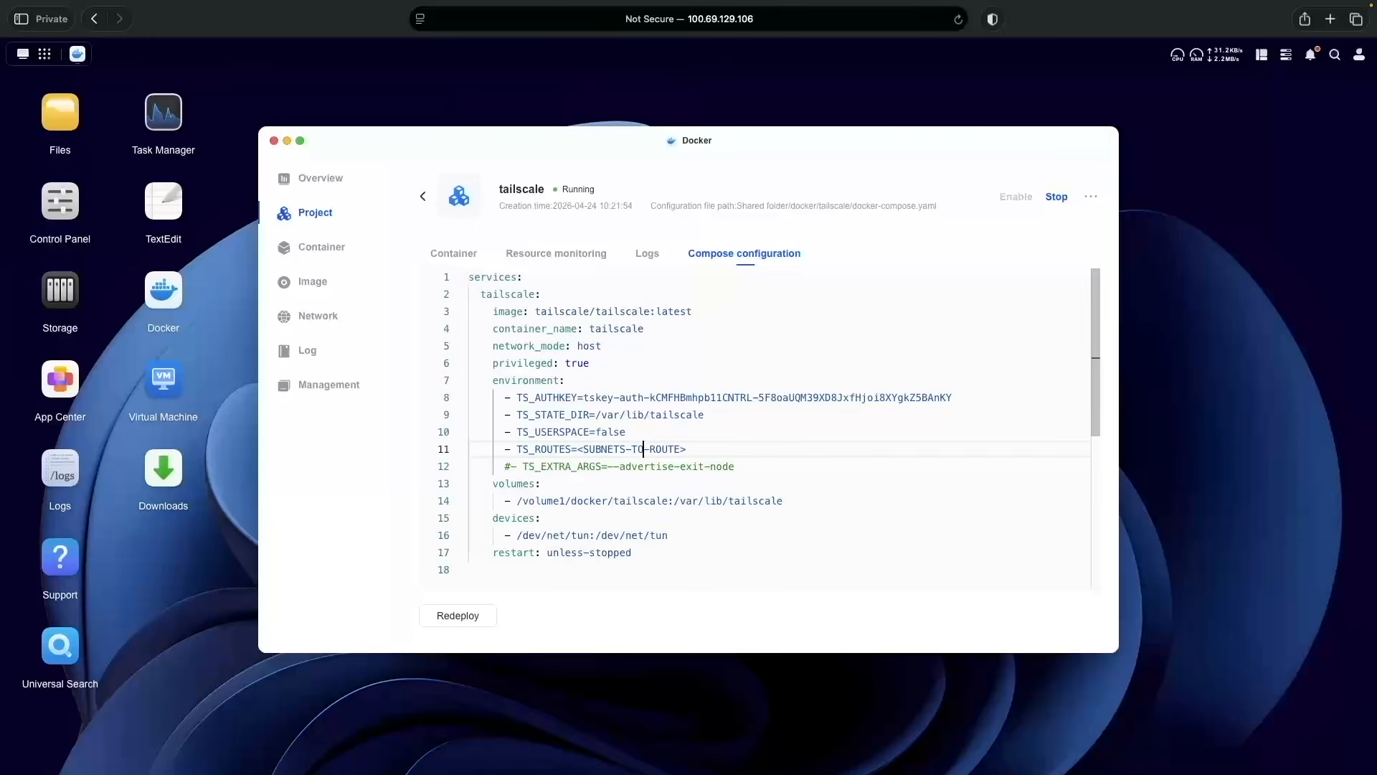
key("alt+BackSpace")
key("alt+BackSpace")
key("alt+BackSpace")
key("alt+BackSpace")
key("alt+BackSpace")
key("alt+BackSpace")
key("alt+BackSpace")
type("192.168.103.0/24")
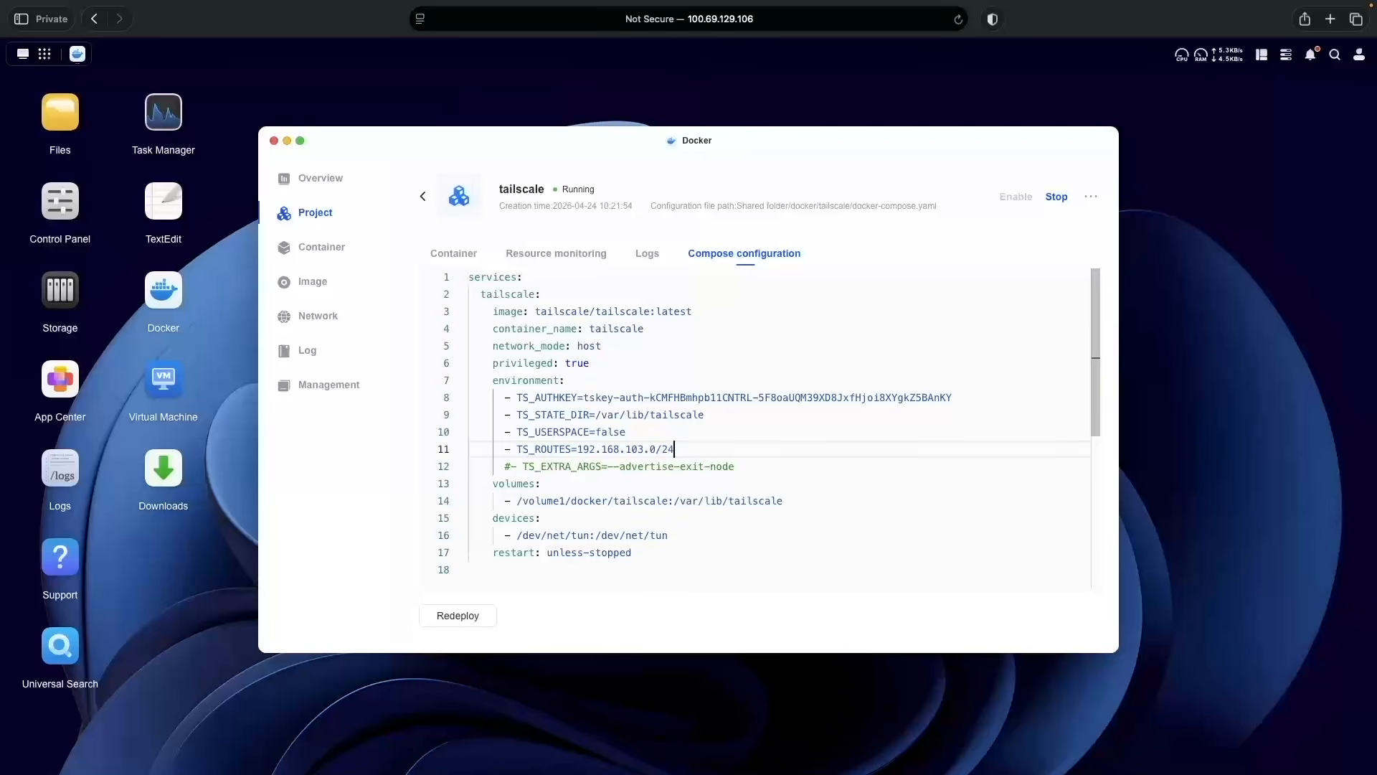
left_click(449, 619)
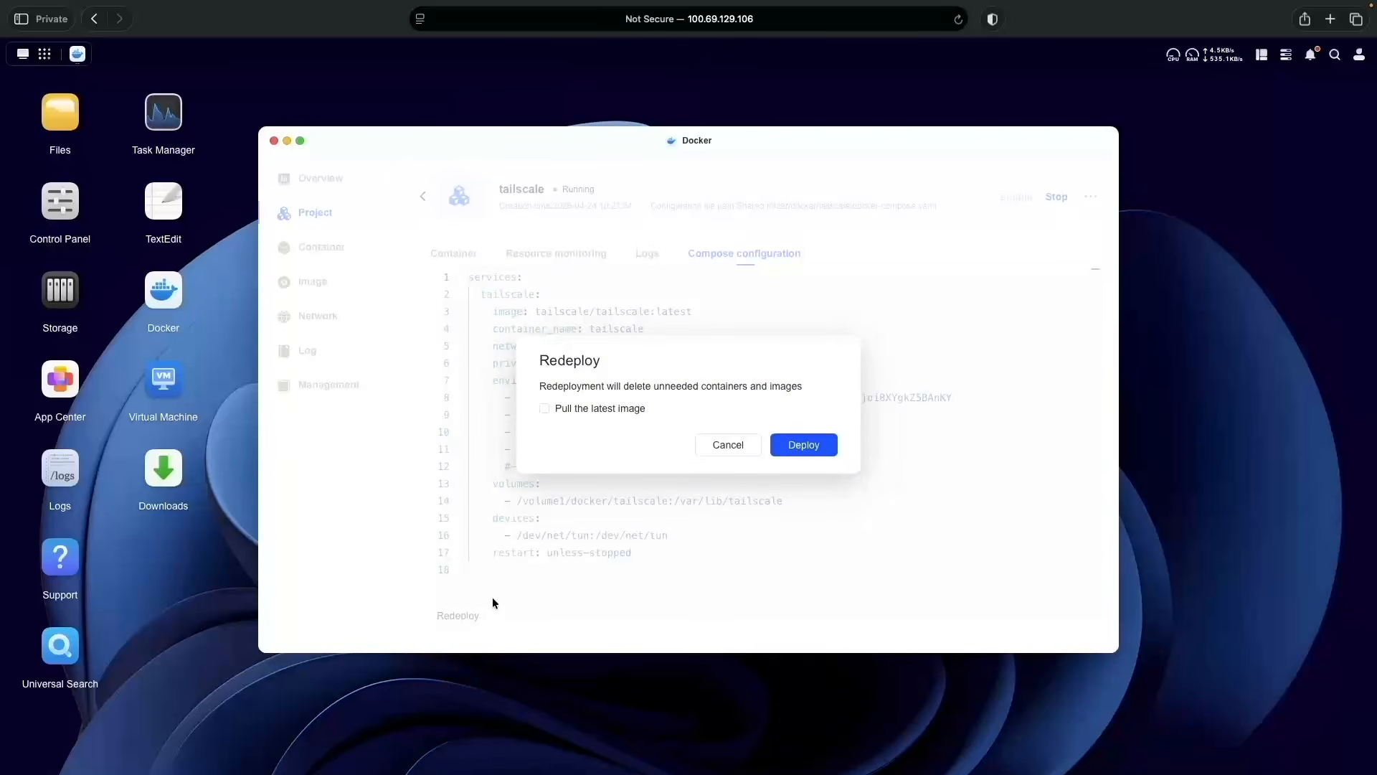
left_click(776, 452)
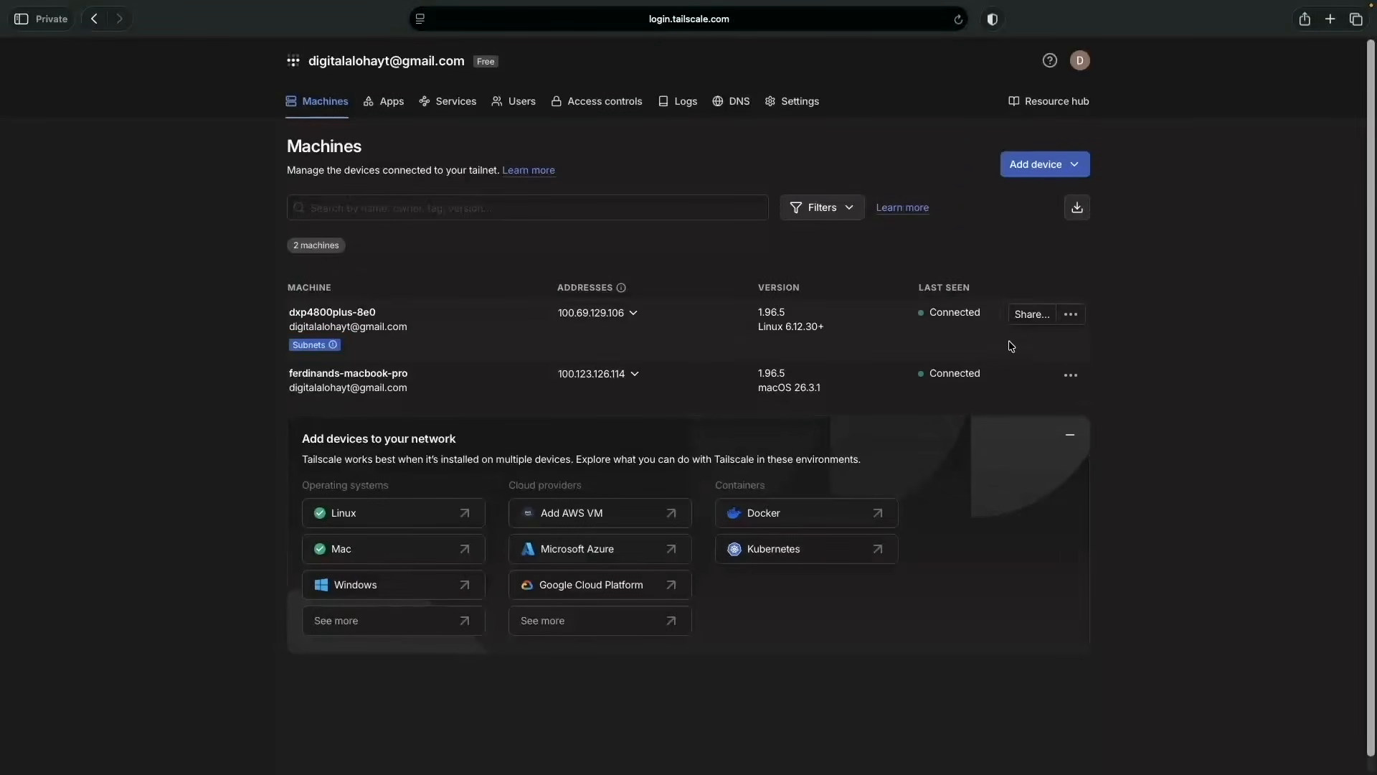
Step: In the Tailscale admin console, approve the 192.168.103.0/24 subnet route for dxp4800plus-8e0 and disable the machine's key expiry
left_click(1069, 319)
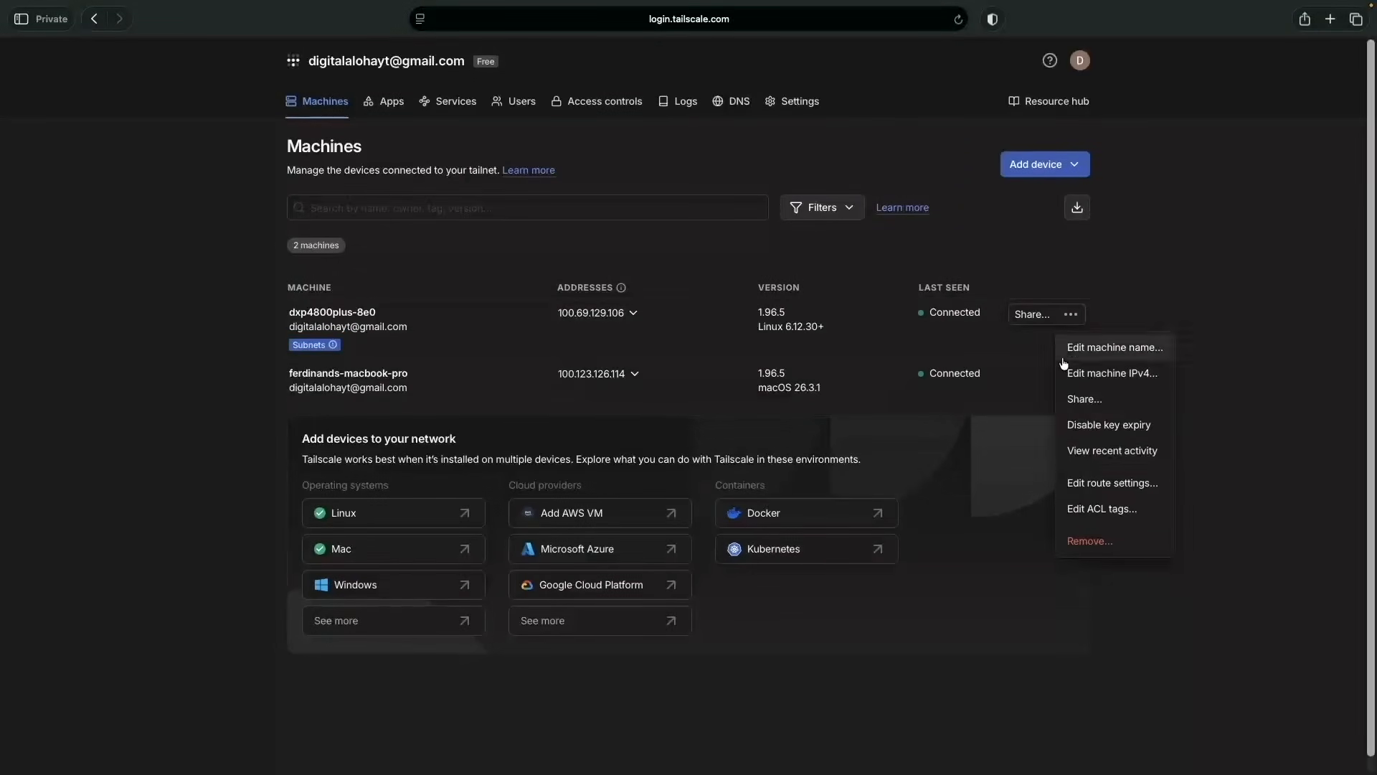
left_click(1086, 484)
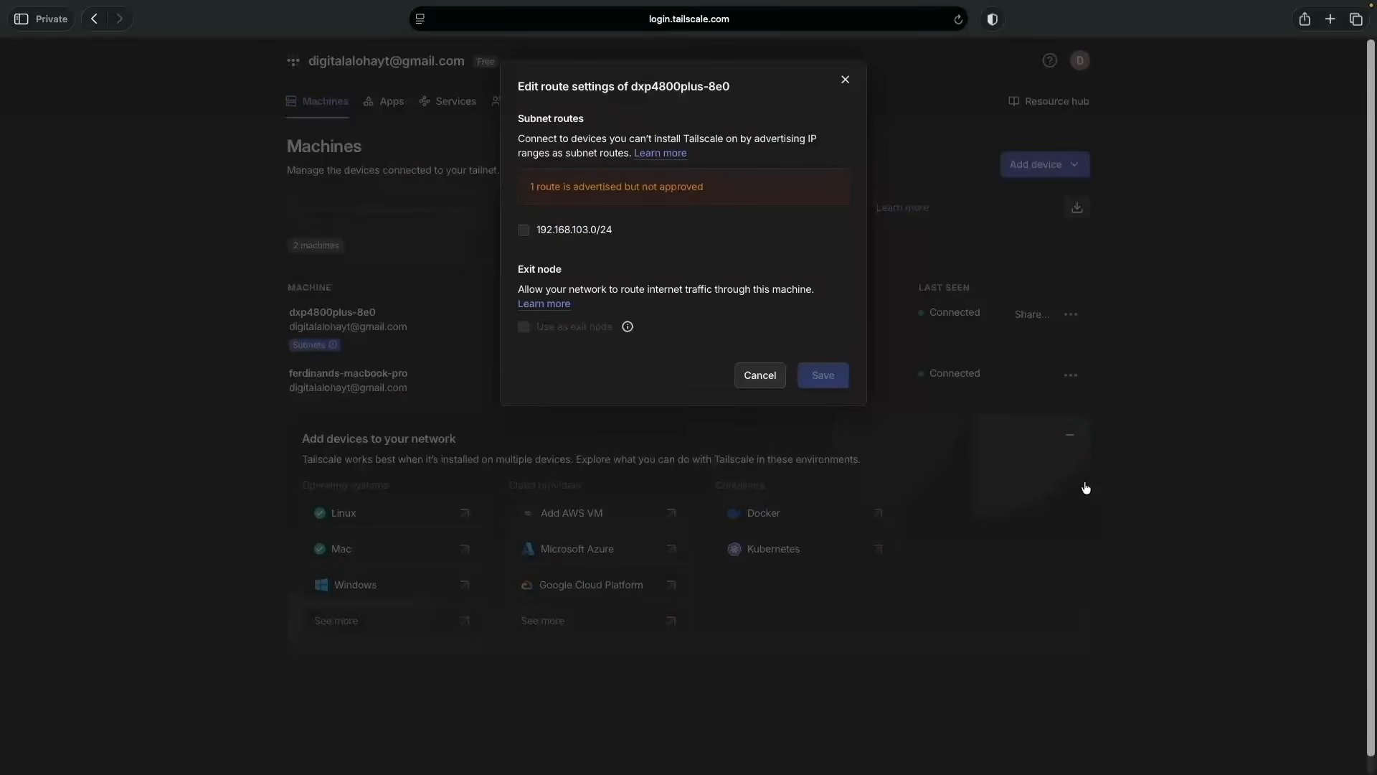
left_click(587, 231)
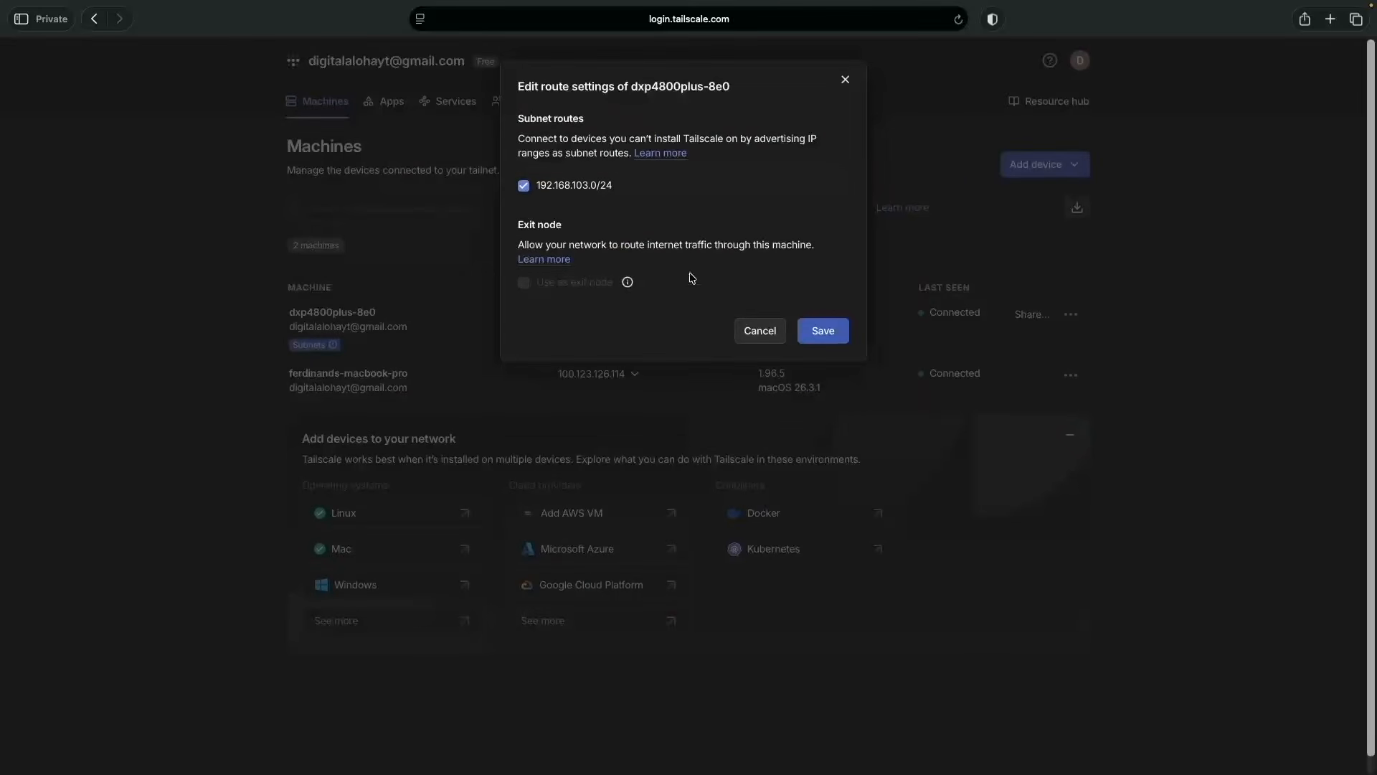
left_click(830, 332)
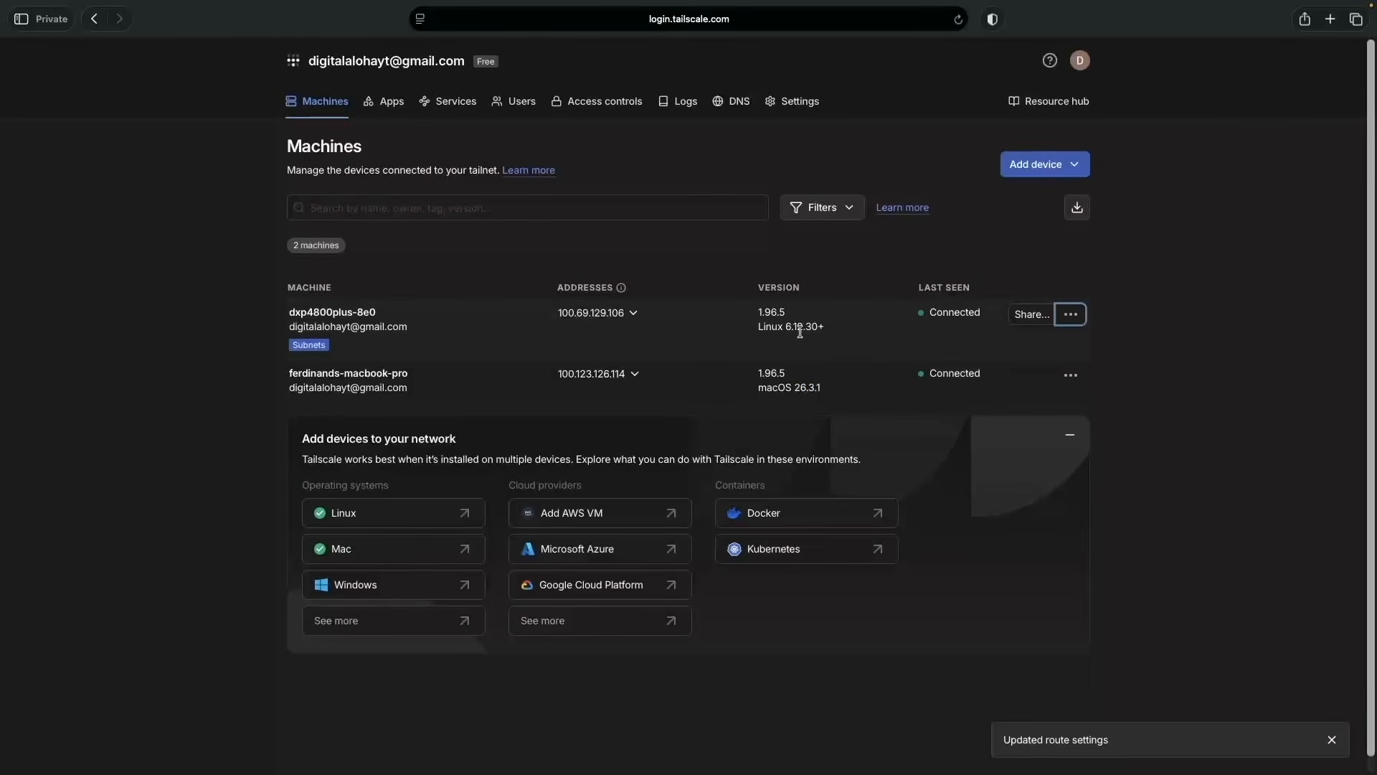
left_click(1071, 316)
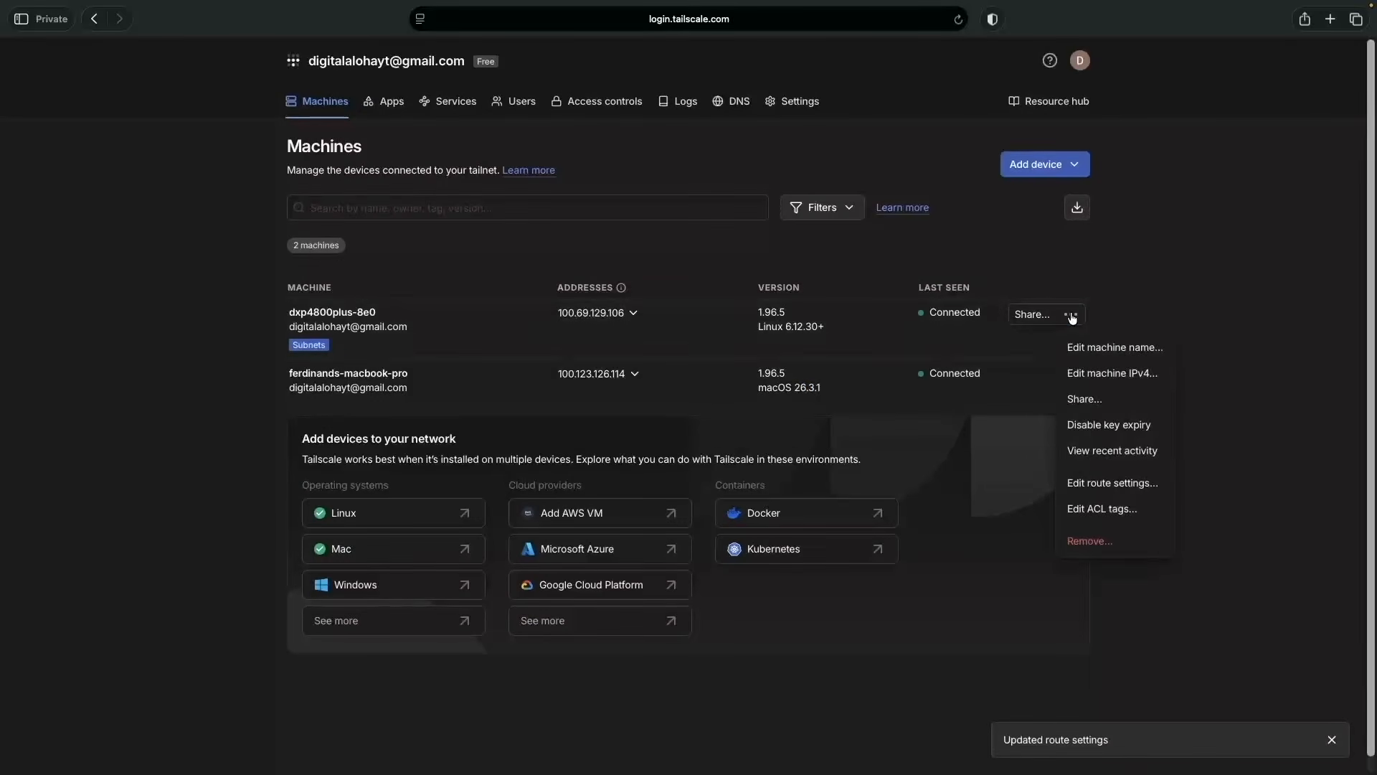
left_click(1093, 427)
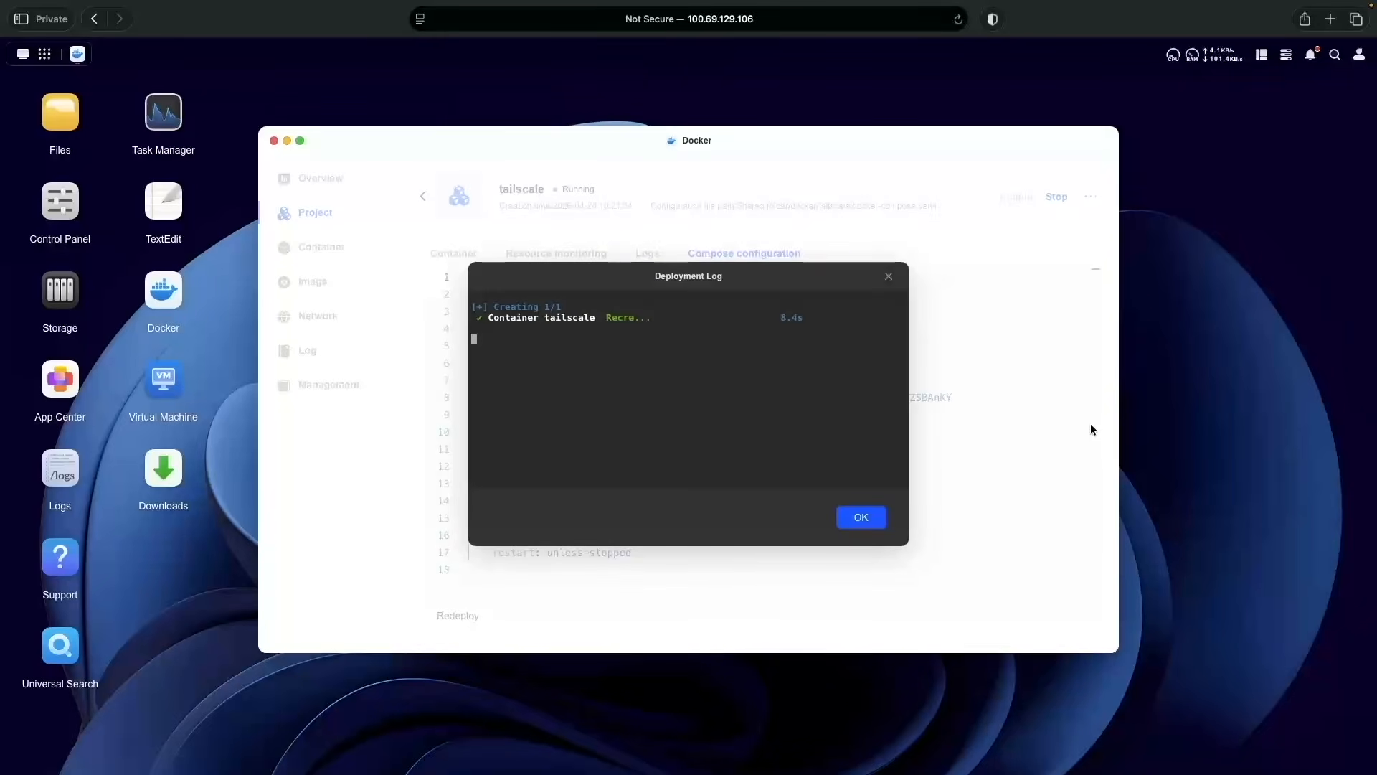
Step: Leave the current NAS page and open the UGREEN NAS at its local address 192.168.103.5
left_click(777, 21)
type("1")
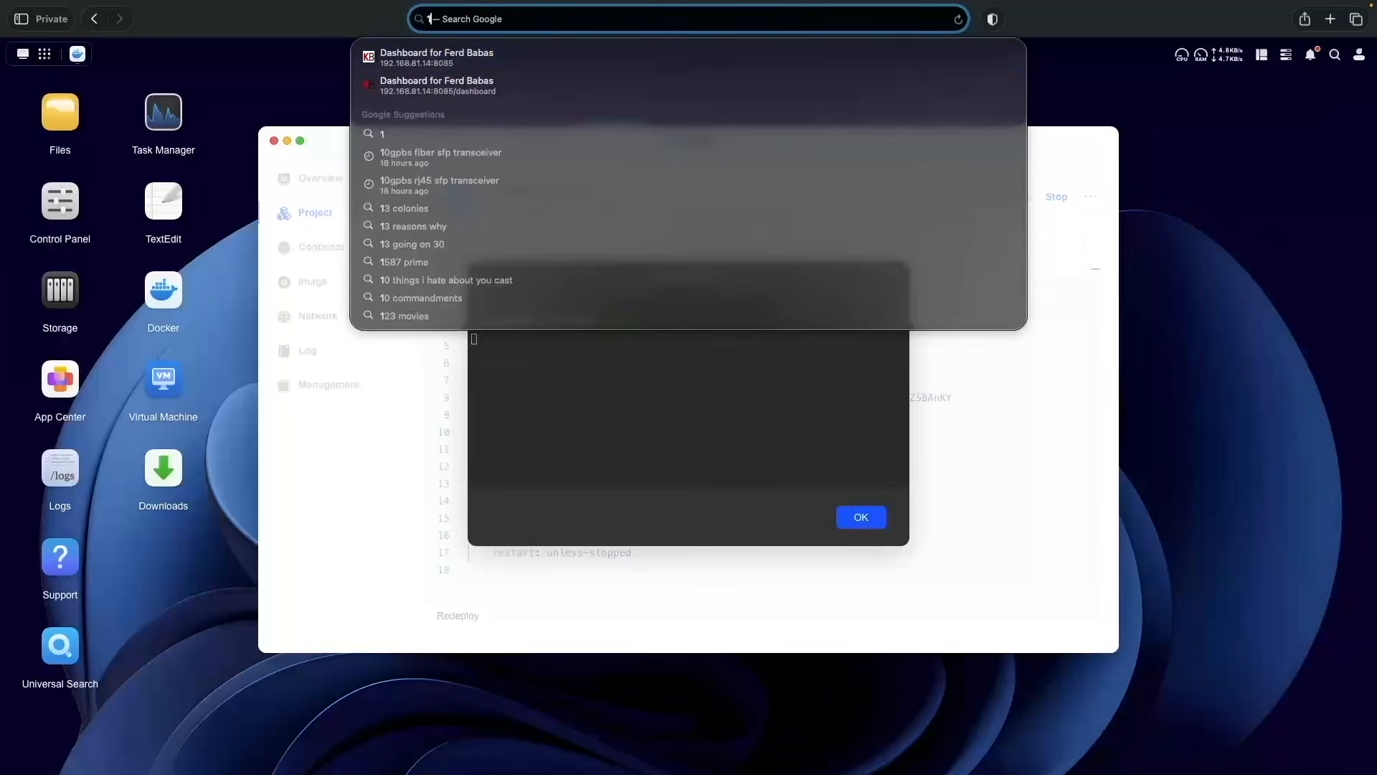
type("92.168.103.5:9")
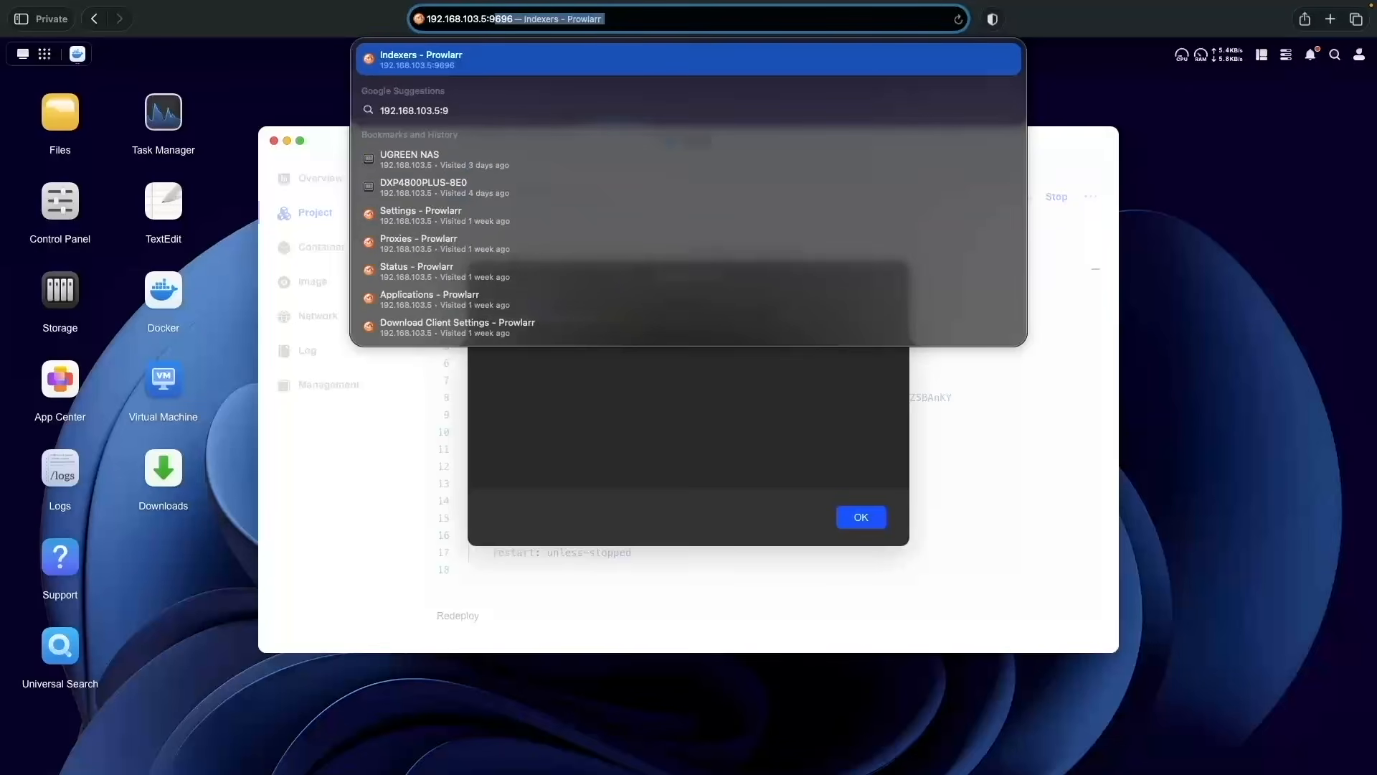
key("BackSpace")
key("BackSpace")
key("BackSpace")
key("Return")
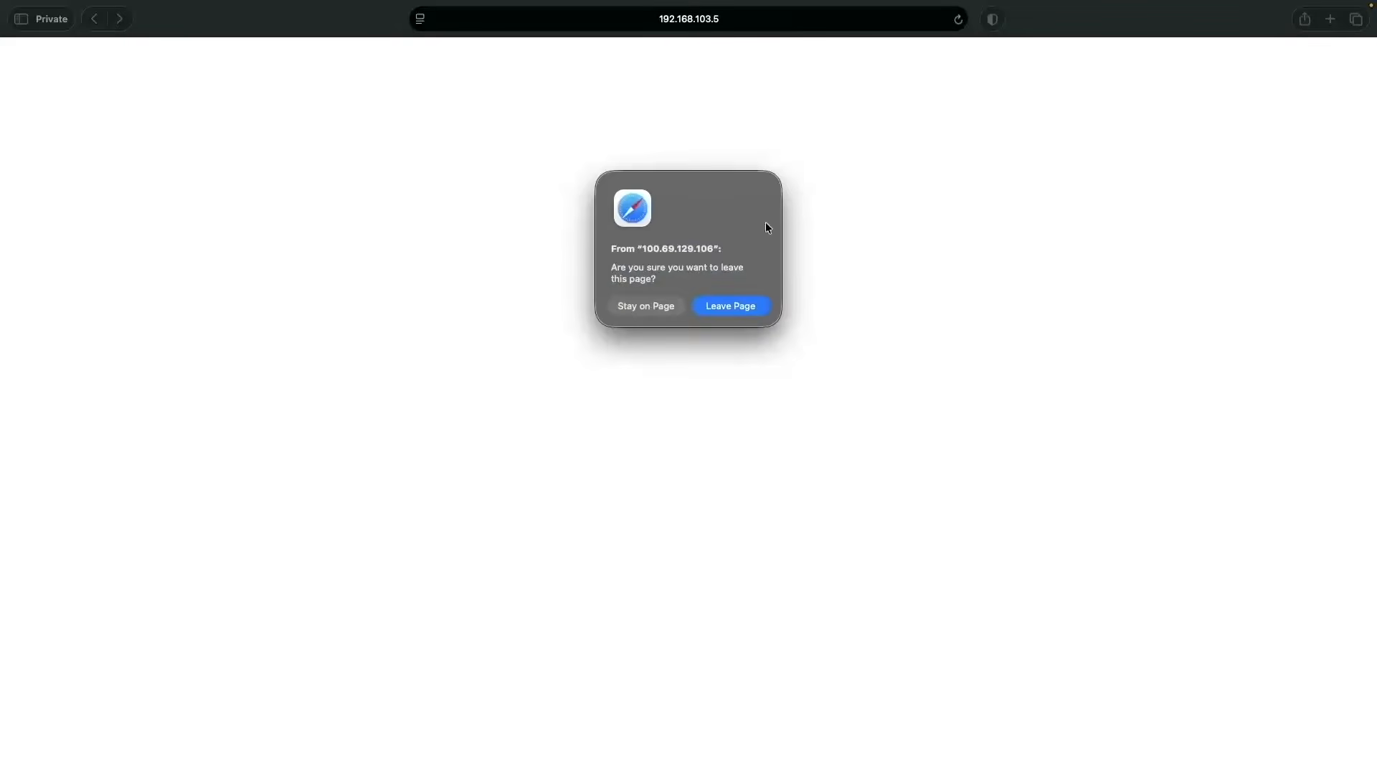
left_click(751, 304)
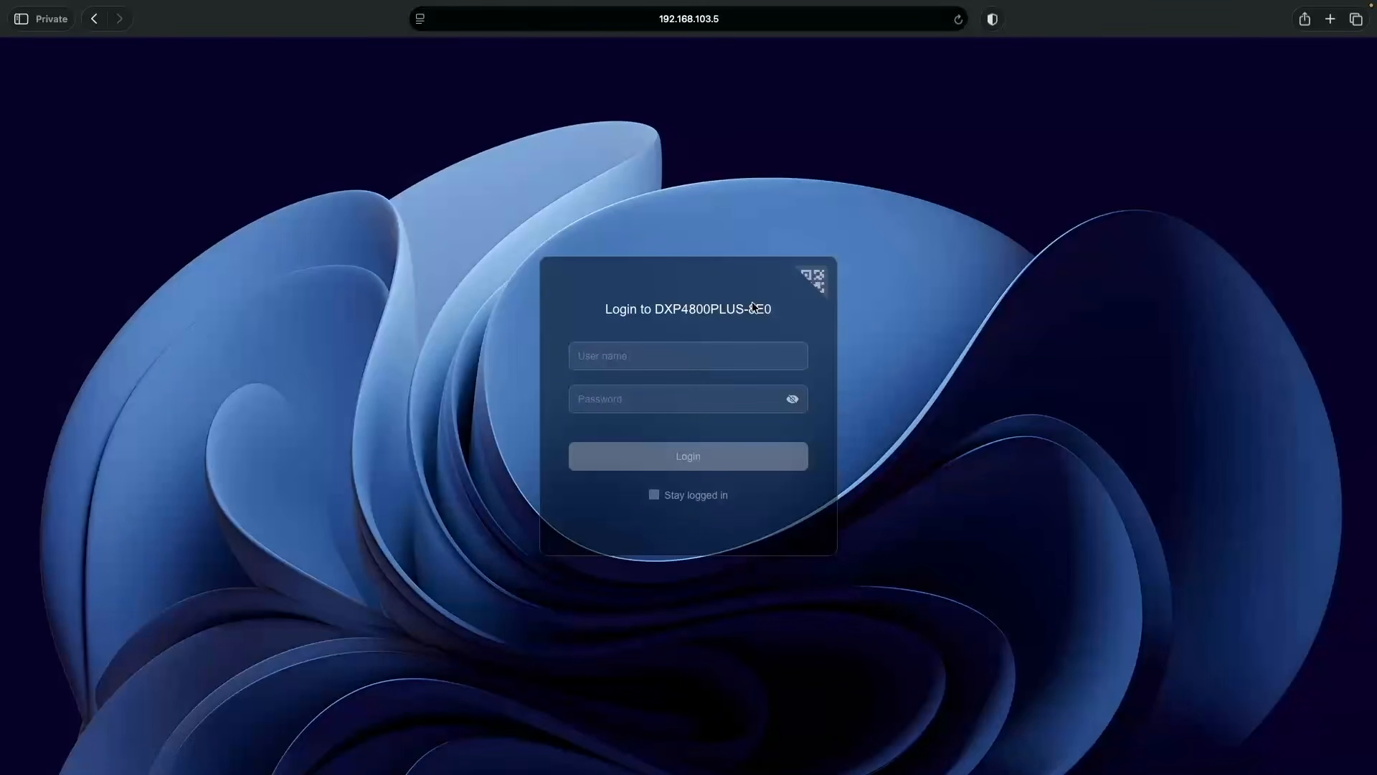
Step: Open the Synology NAS at 192.168.103.6 in a new browser tab
key("super+t")
type("192.168.103.6")
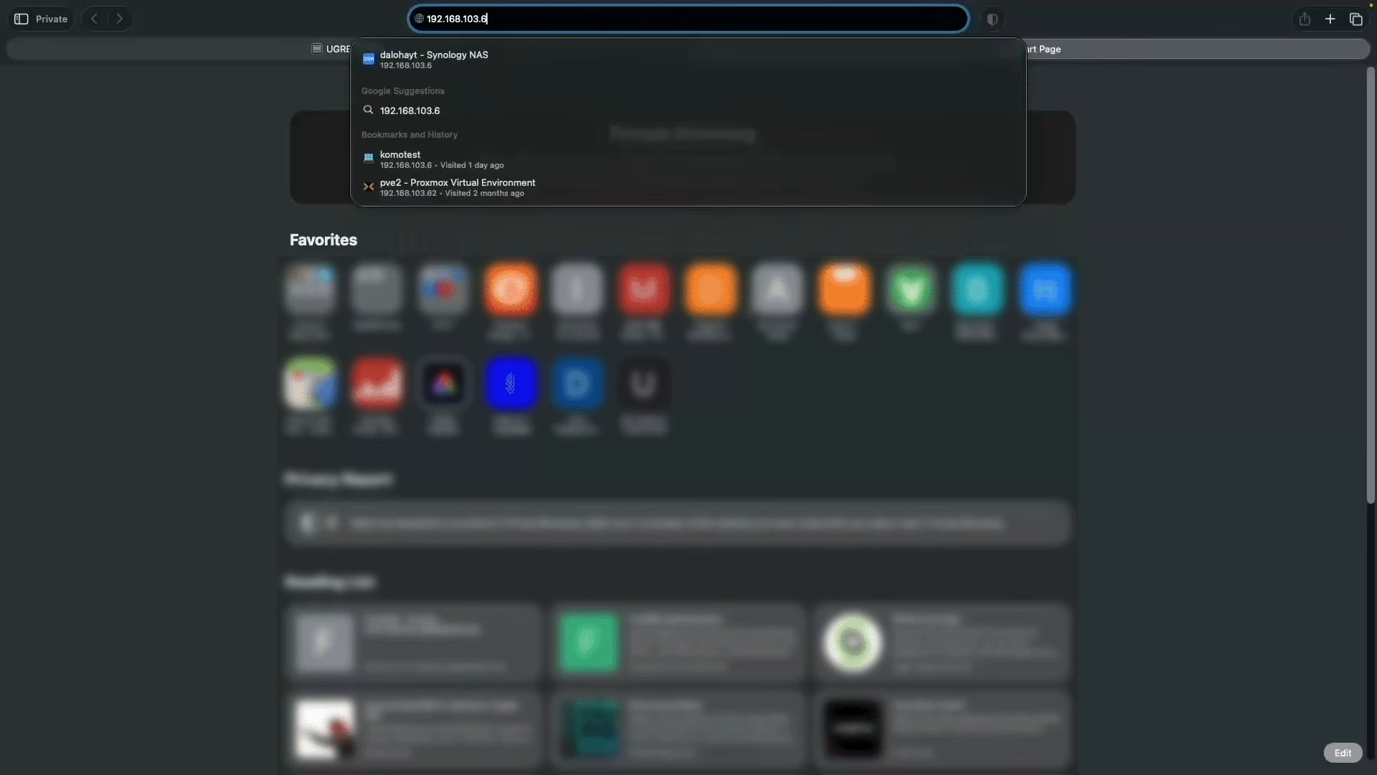
key("Return")
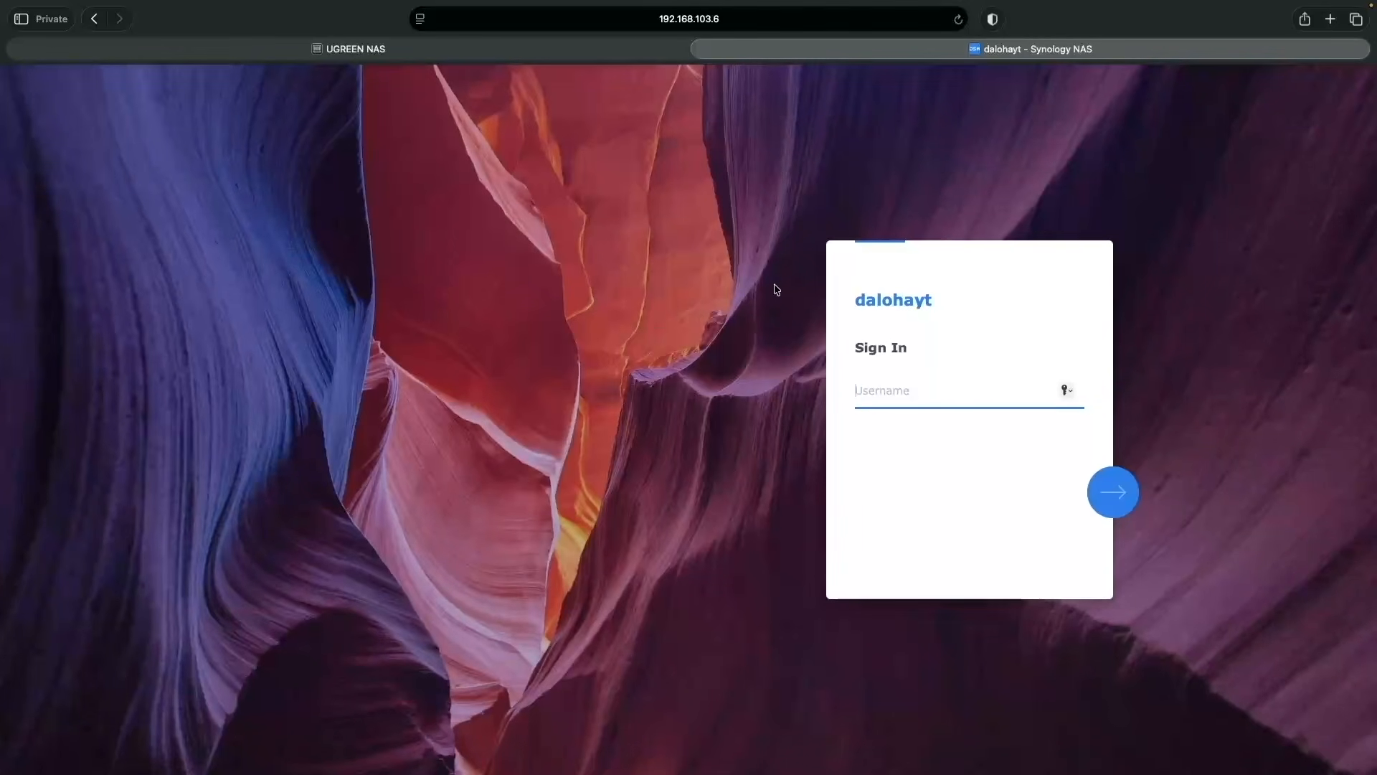
Step: Disconnect Tailscale on the Mac and test access by reloading the Synology NAS page and checking the UGREEN NAS page
mouse_move(983, 4)
left_click(757, 9)
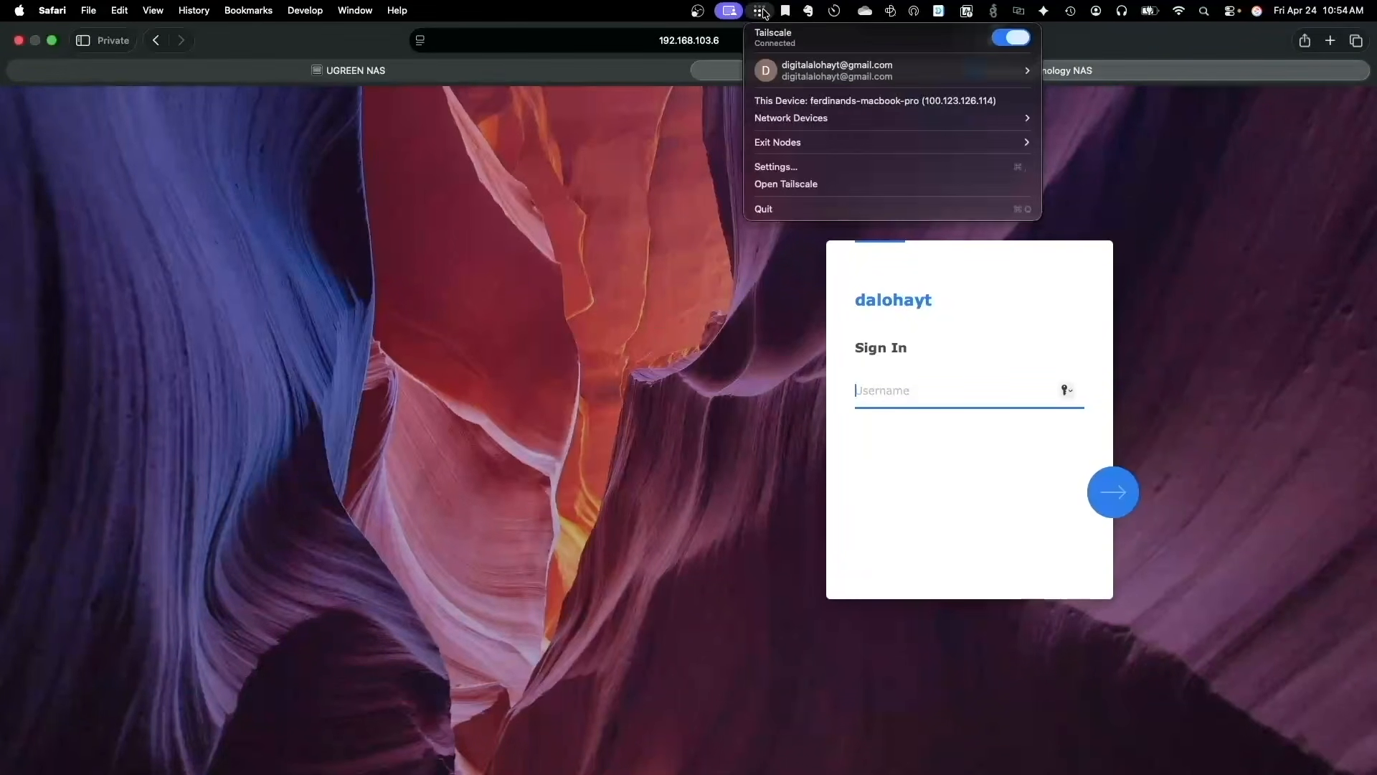
left_click(1011, 38)
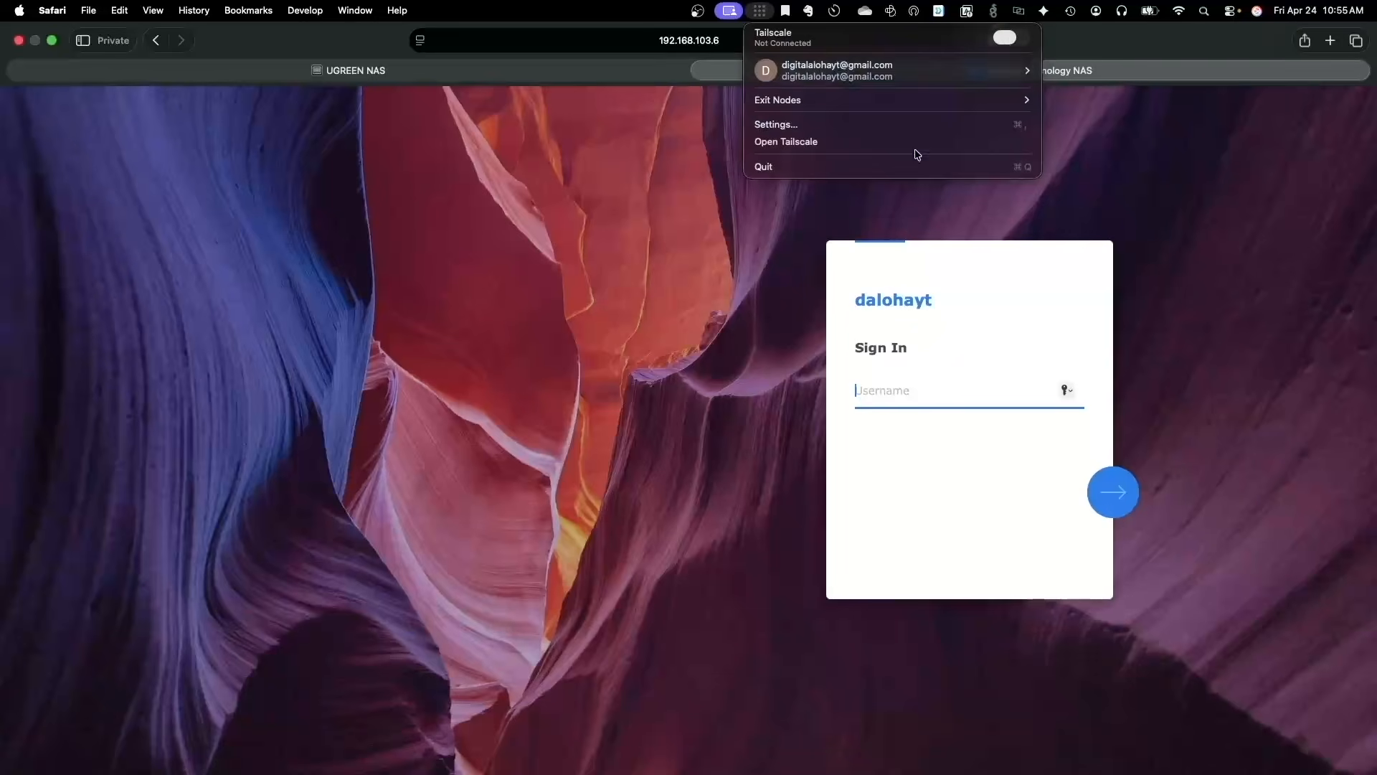
left_click(763, 263)
key("super+r")
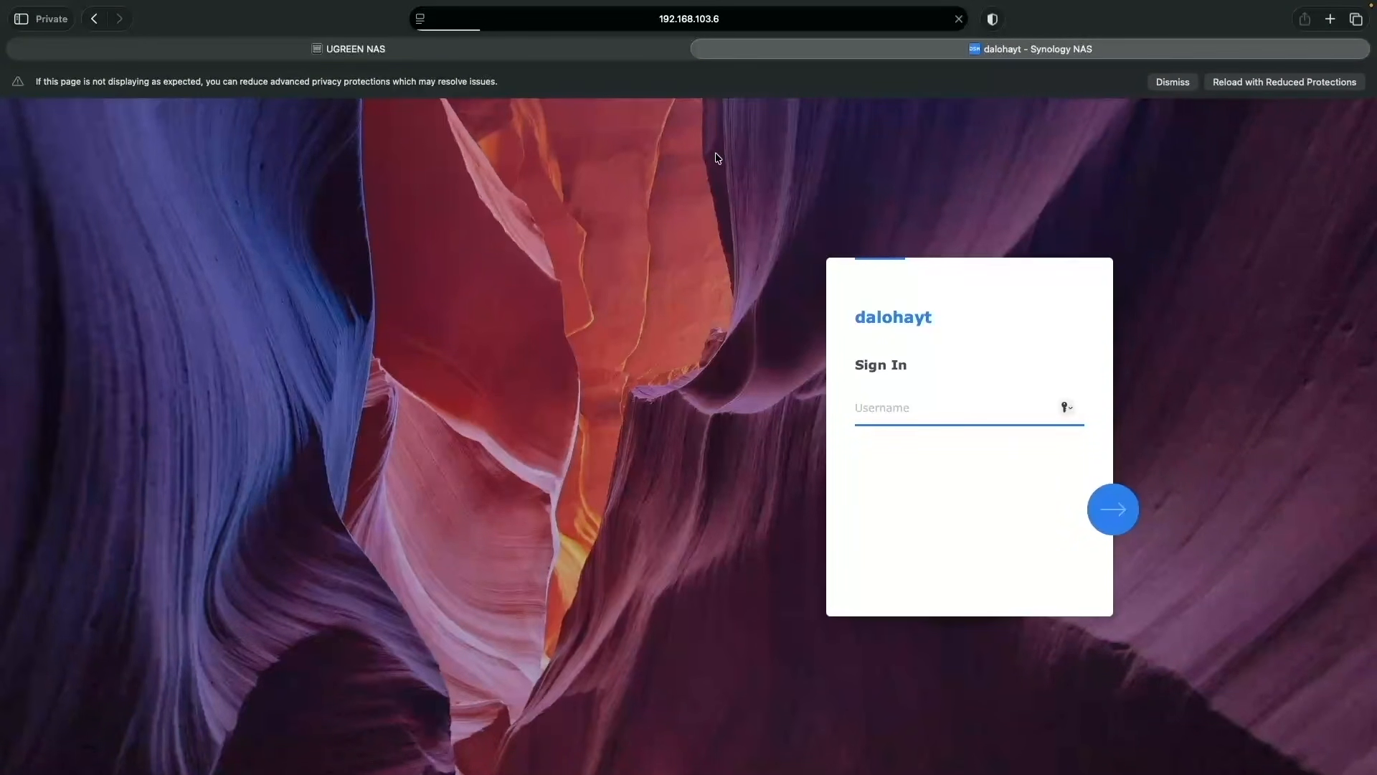
left_click(502, 48)
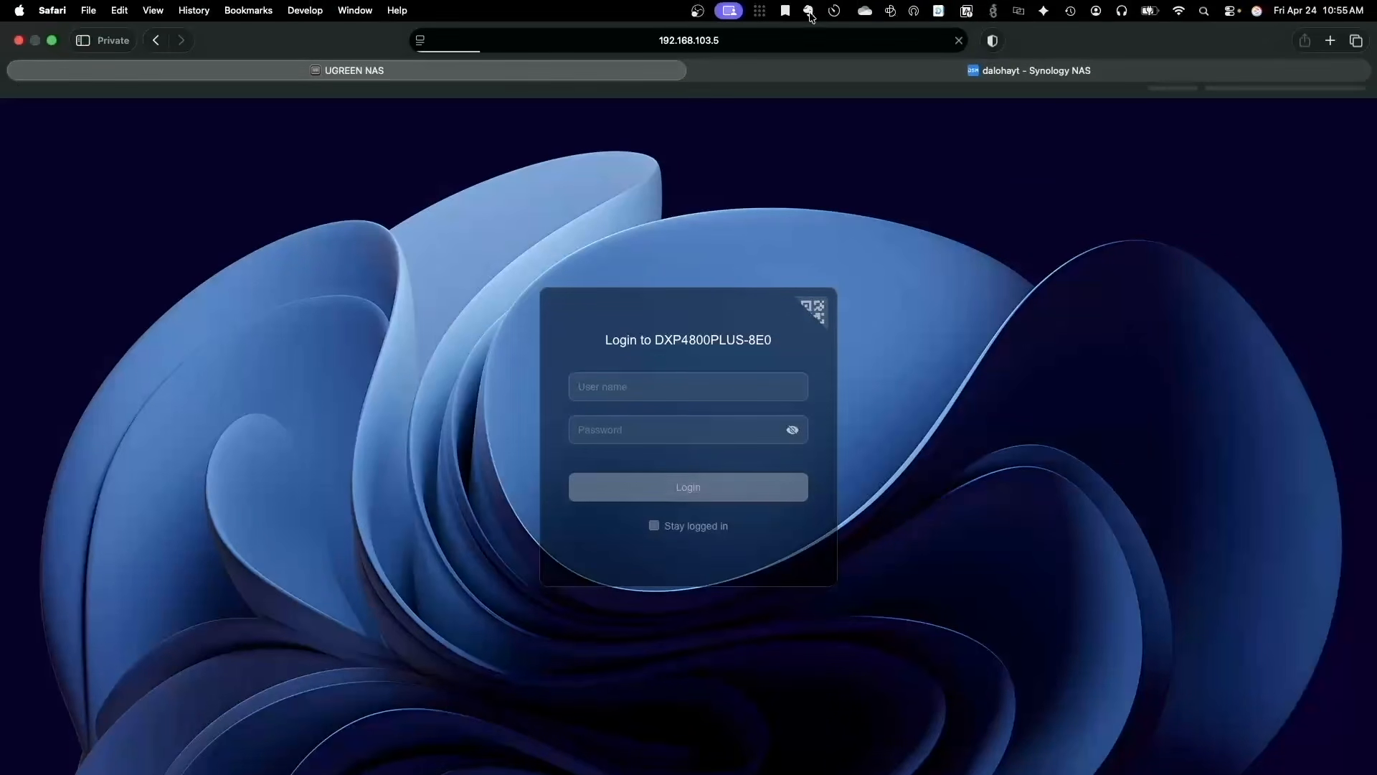
Step: Reconnect Tailscale on the Mac, then reload the UGREEN NAS page and check the Synology NAS page
left_click(758, 11)
left_click(911, 38)
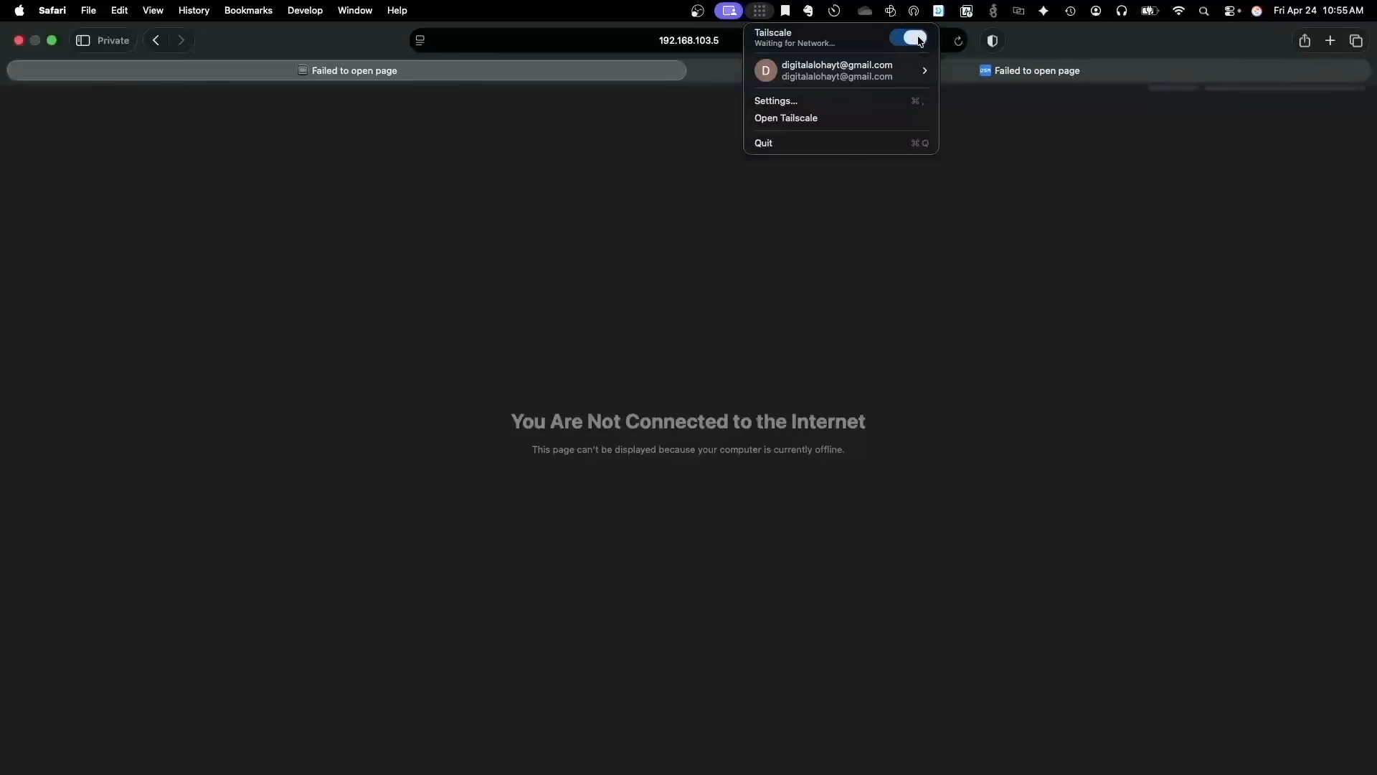
left_click(978, 215)
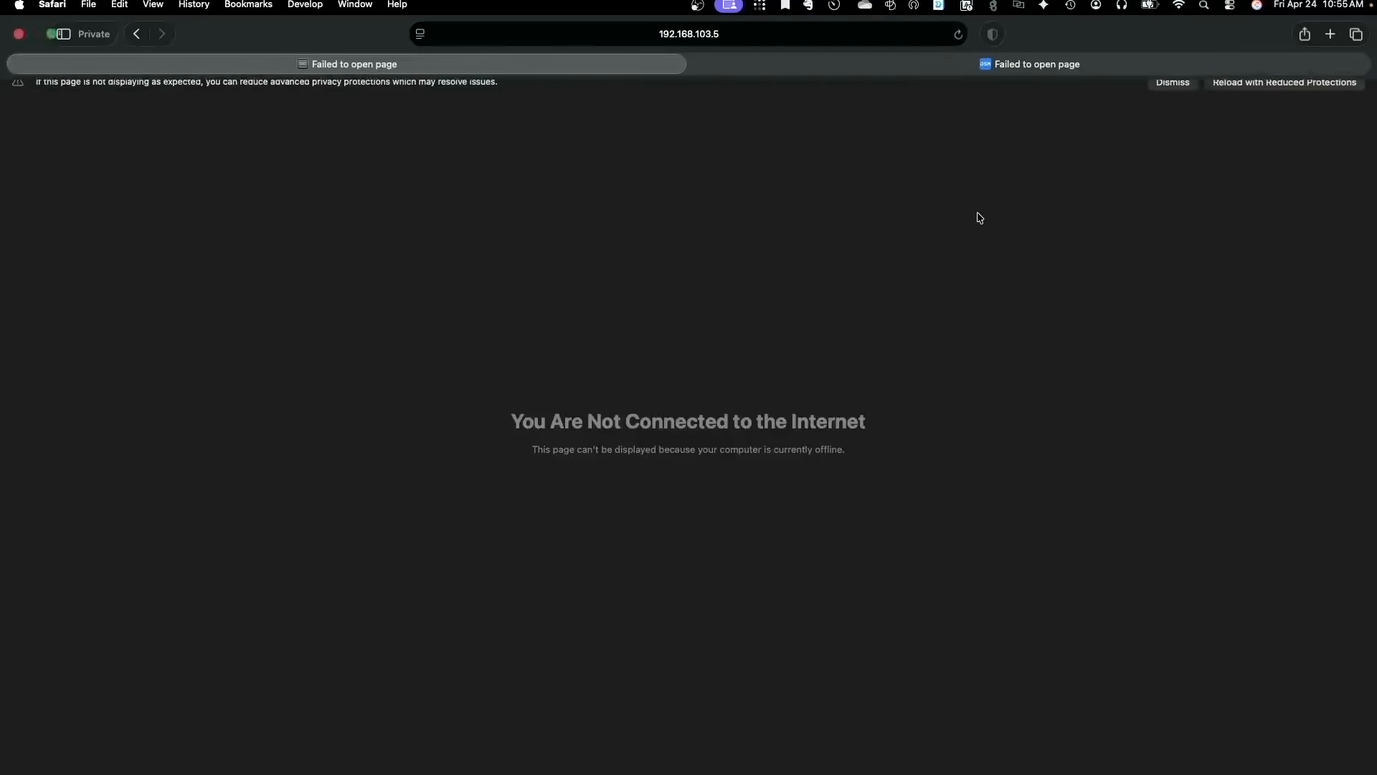
left_click(958, 19)
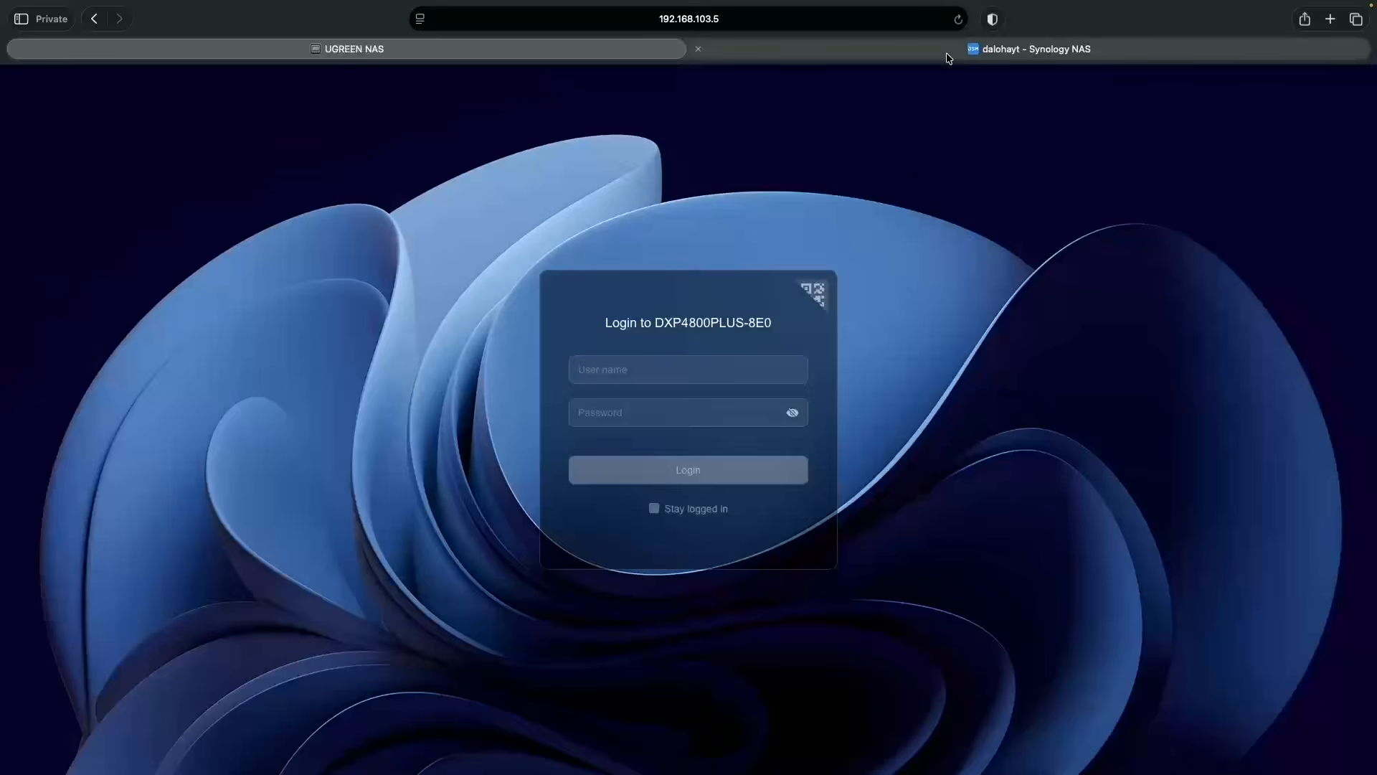
left_click(948, 54)
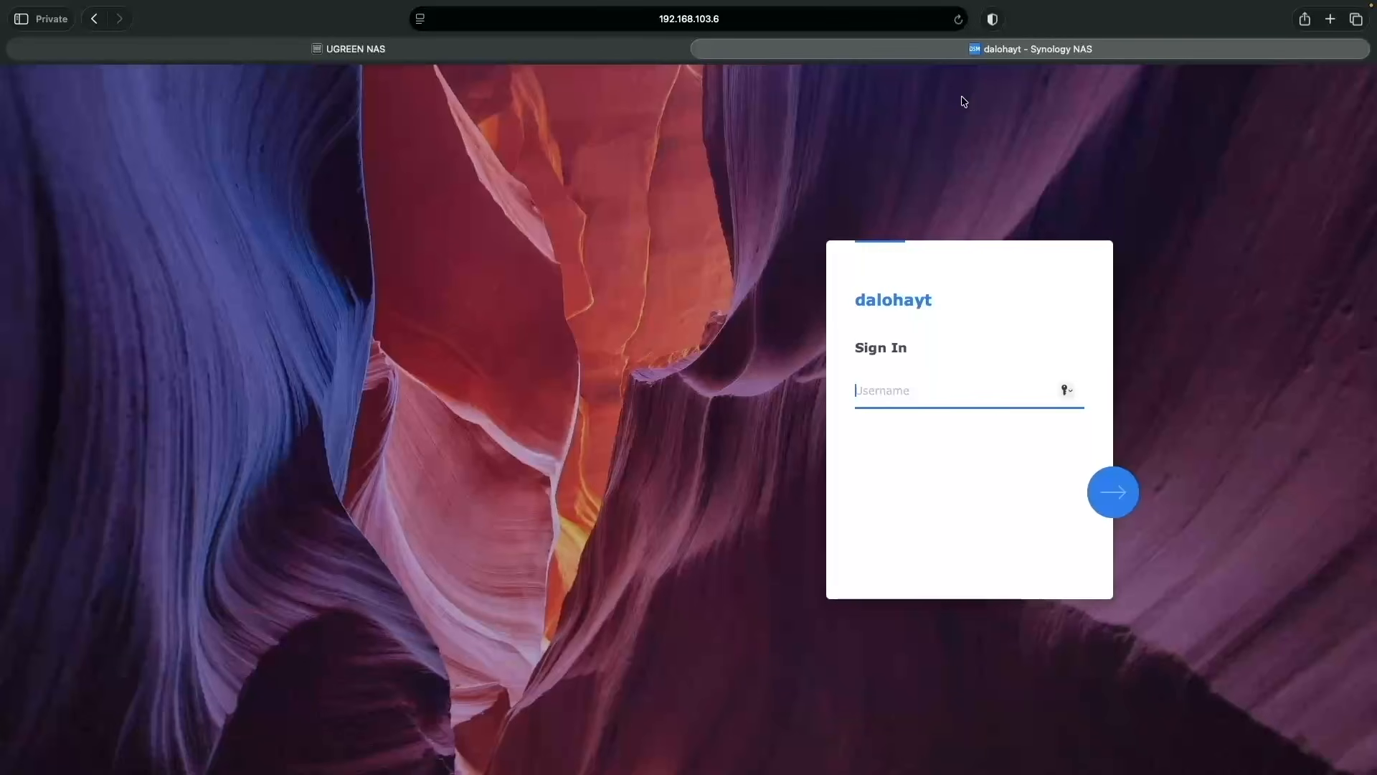
Step: Log in to the UGREEN NAS at 192.168.103.5 with the administrator user name and account password
left_click(586, 56)
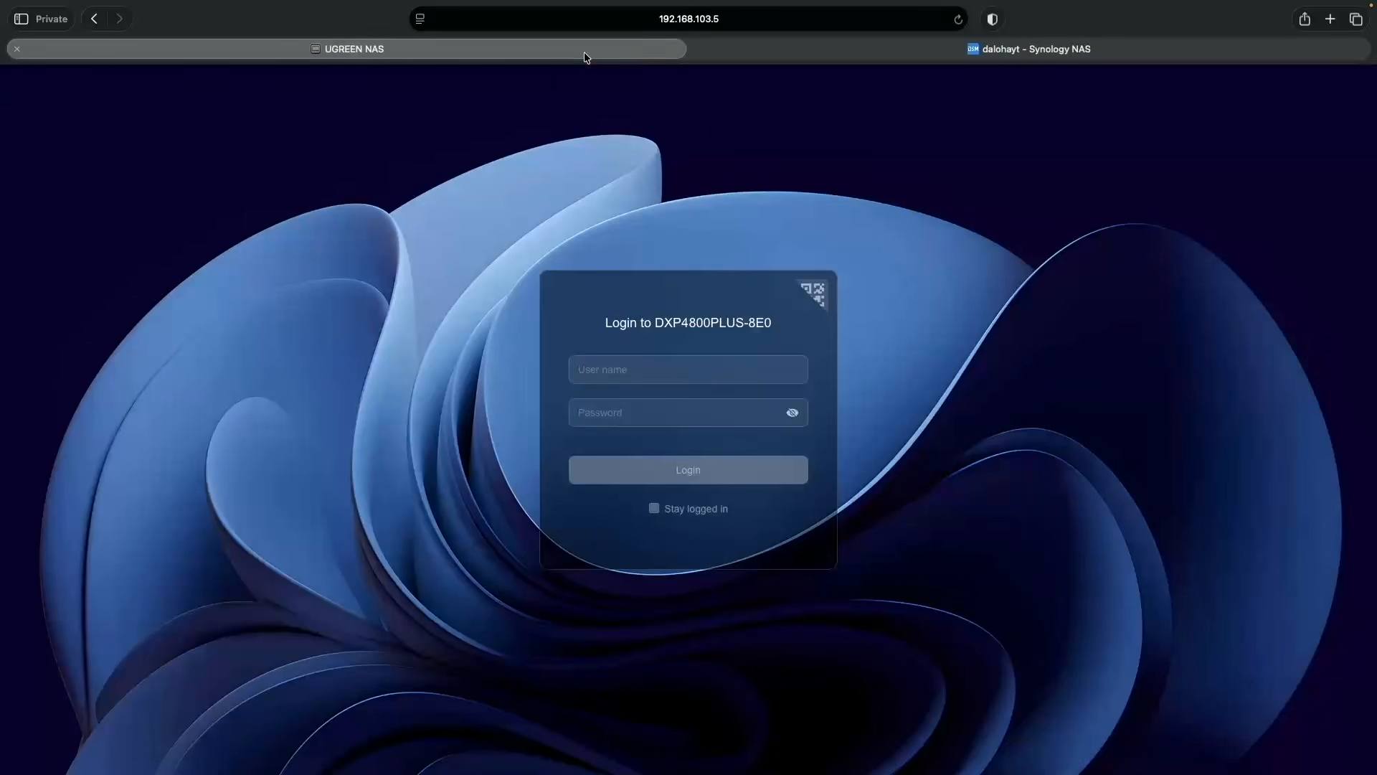
left_click(675, 367)
type("ugadmin")
left_click(609, 412)
type("•••••••••••")
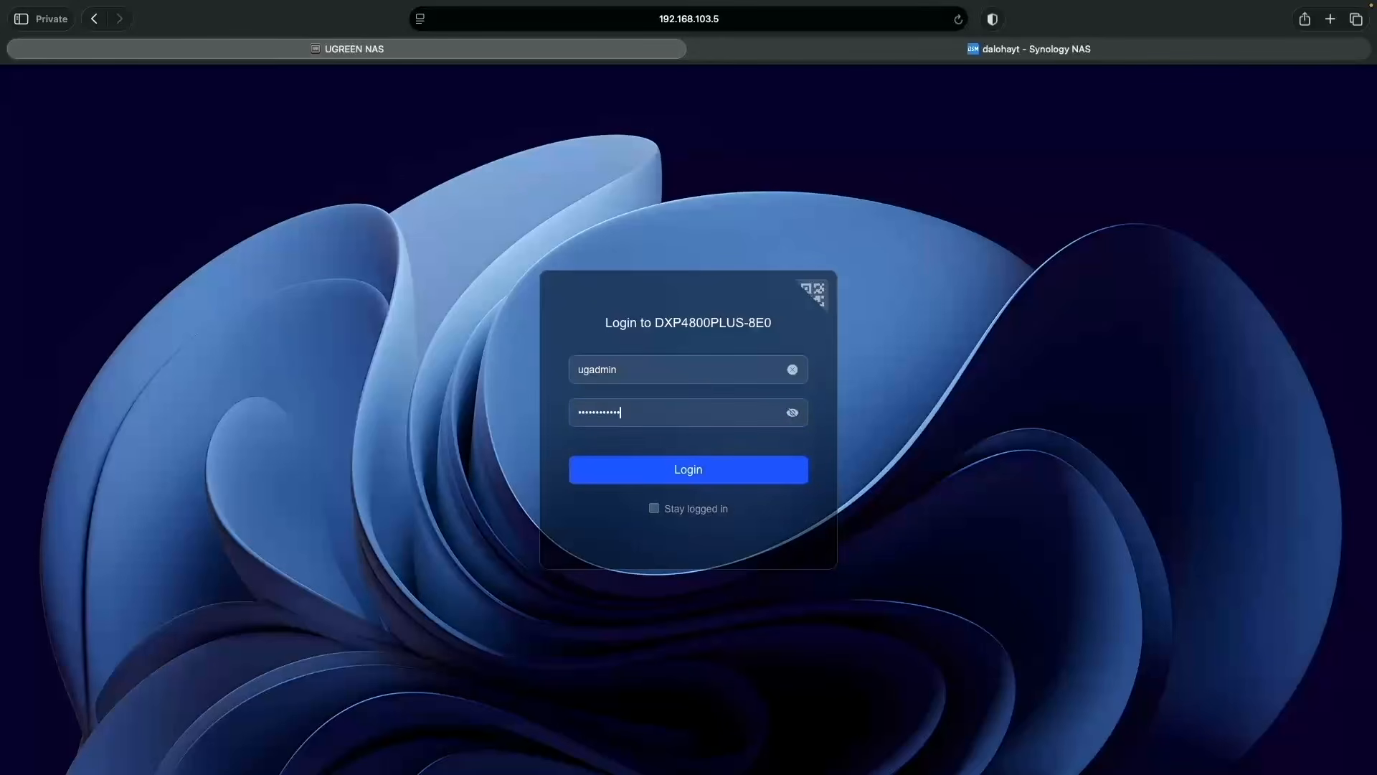
key("Return")
left_click(719, 467)
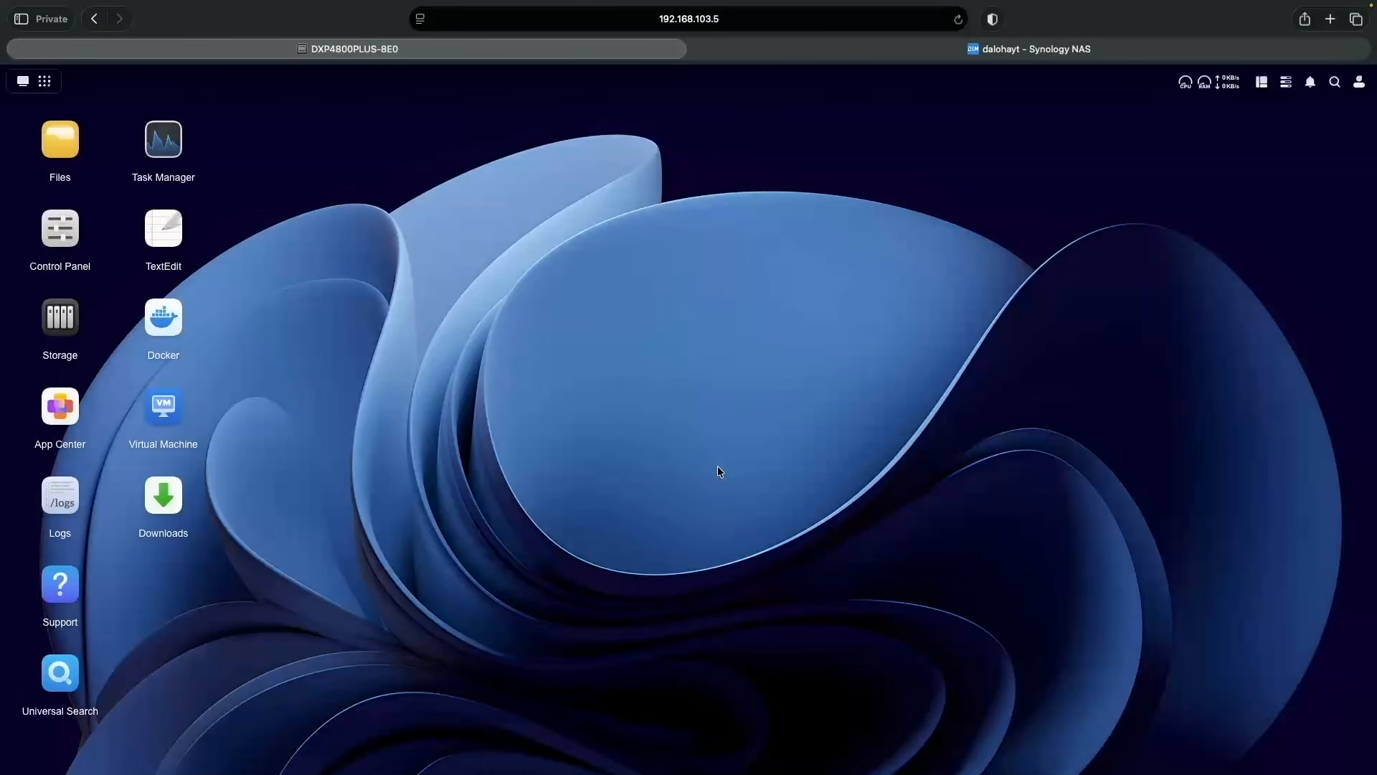
Step: Display the tailscale Docker project's compose configuration in the new NAS session
left_click(173, 330)
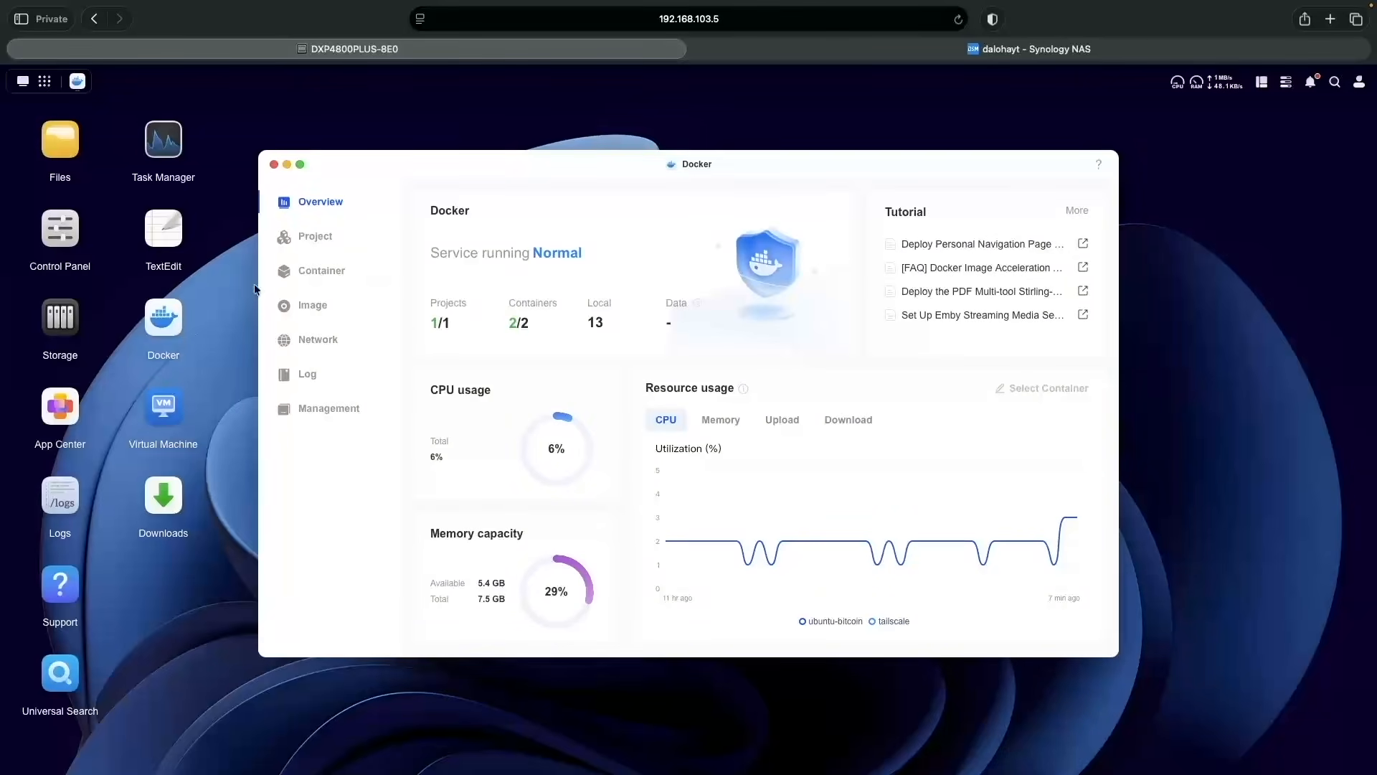
left_click(339, 240)
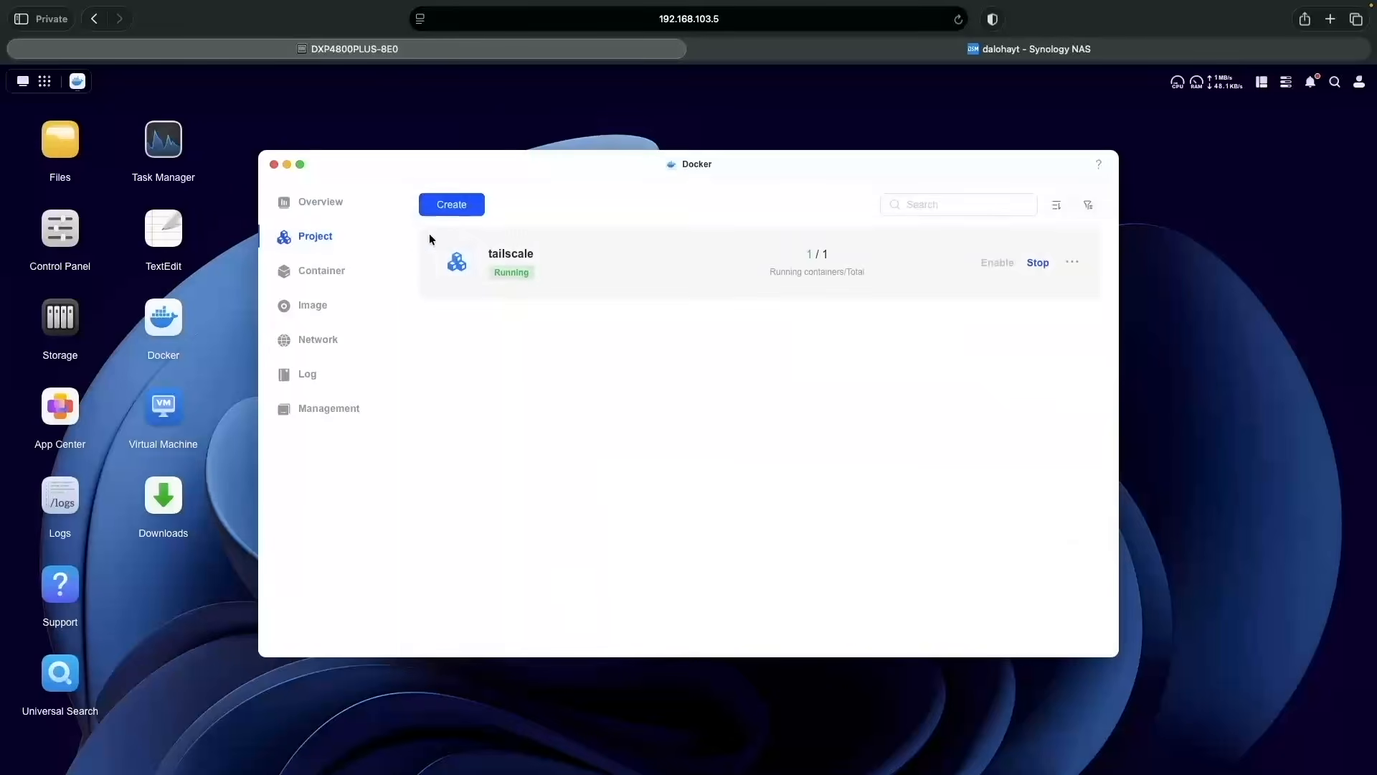
left_click(513, 254)
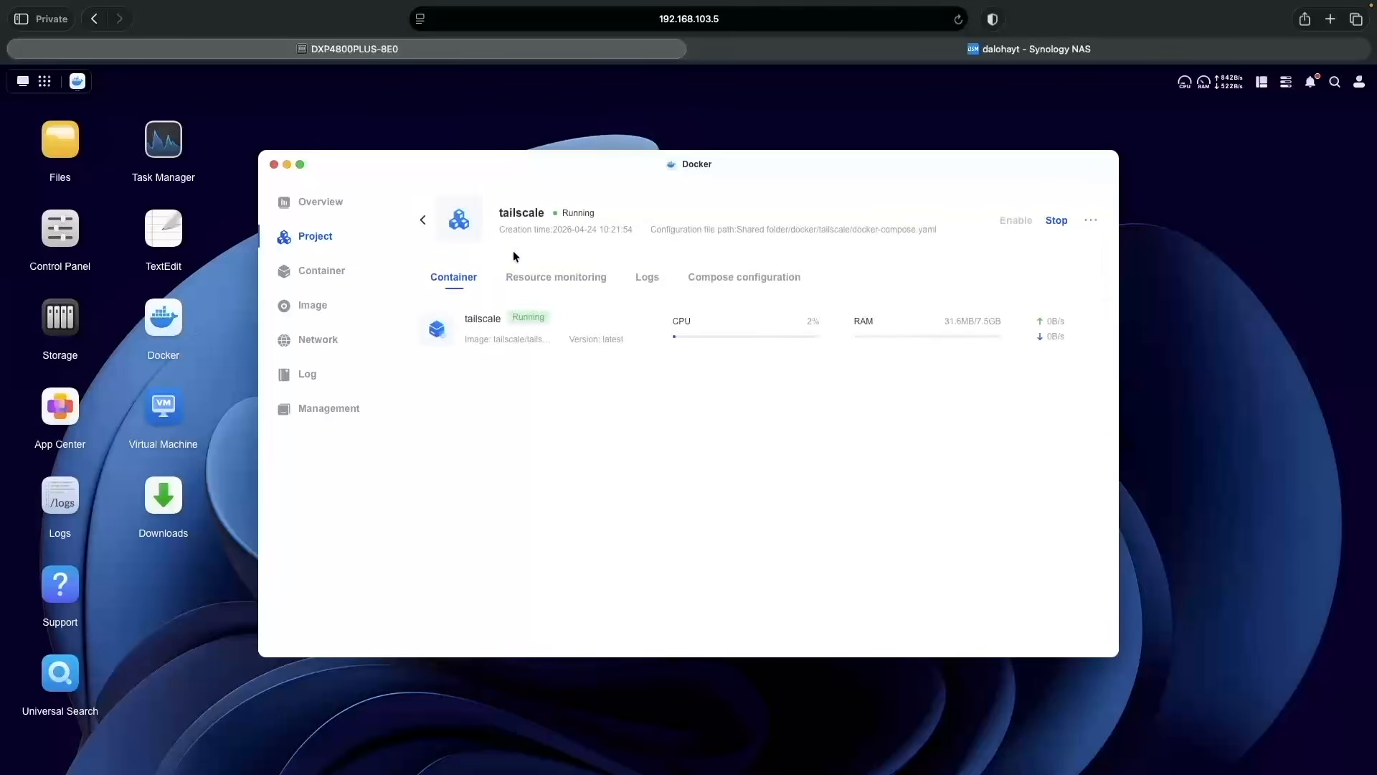
left_click(715, 280)
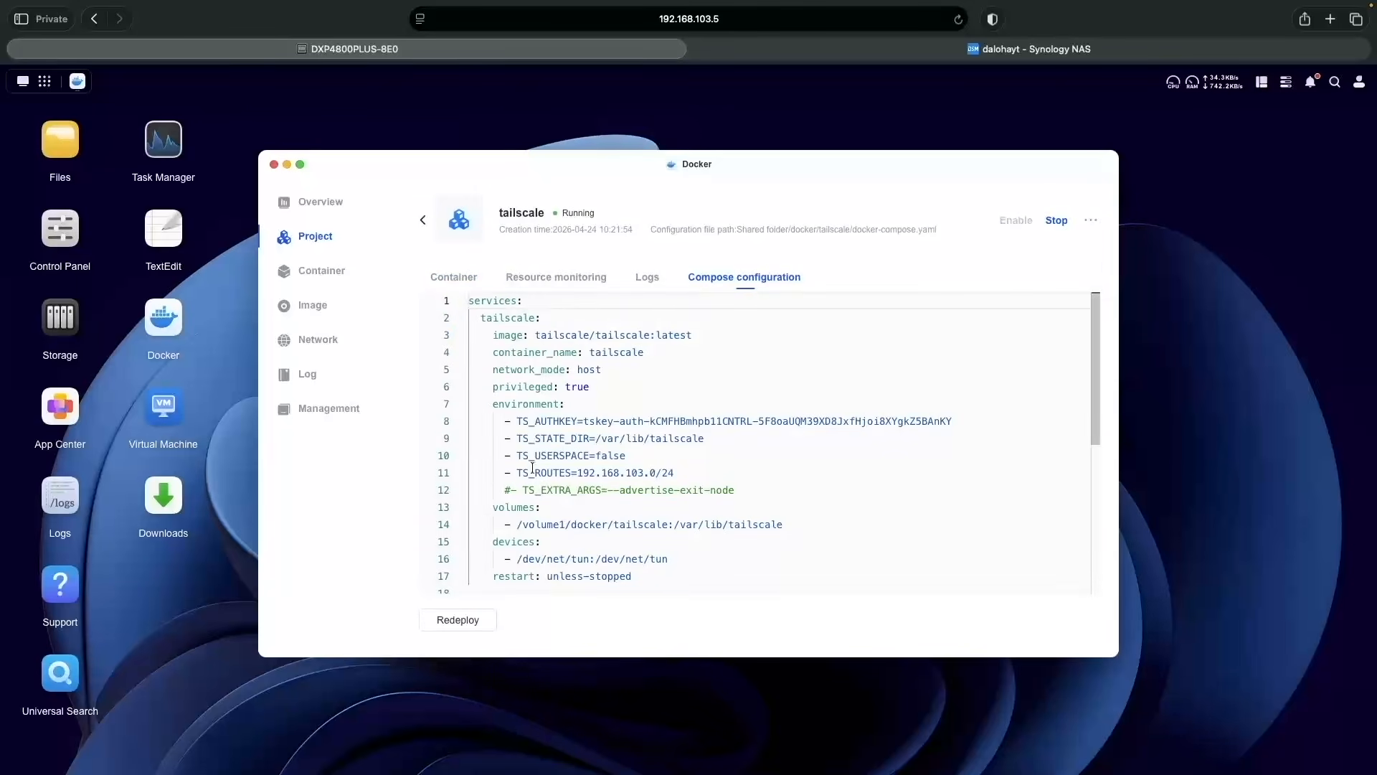
Step: Uncomment the TS_EXTRA_ARGS=--advertise-exit-node line in the tailscale project's compose configuration and redeploy the project
left_click(510, 491)
key("BackSpace")
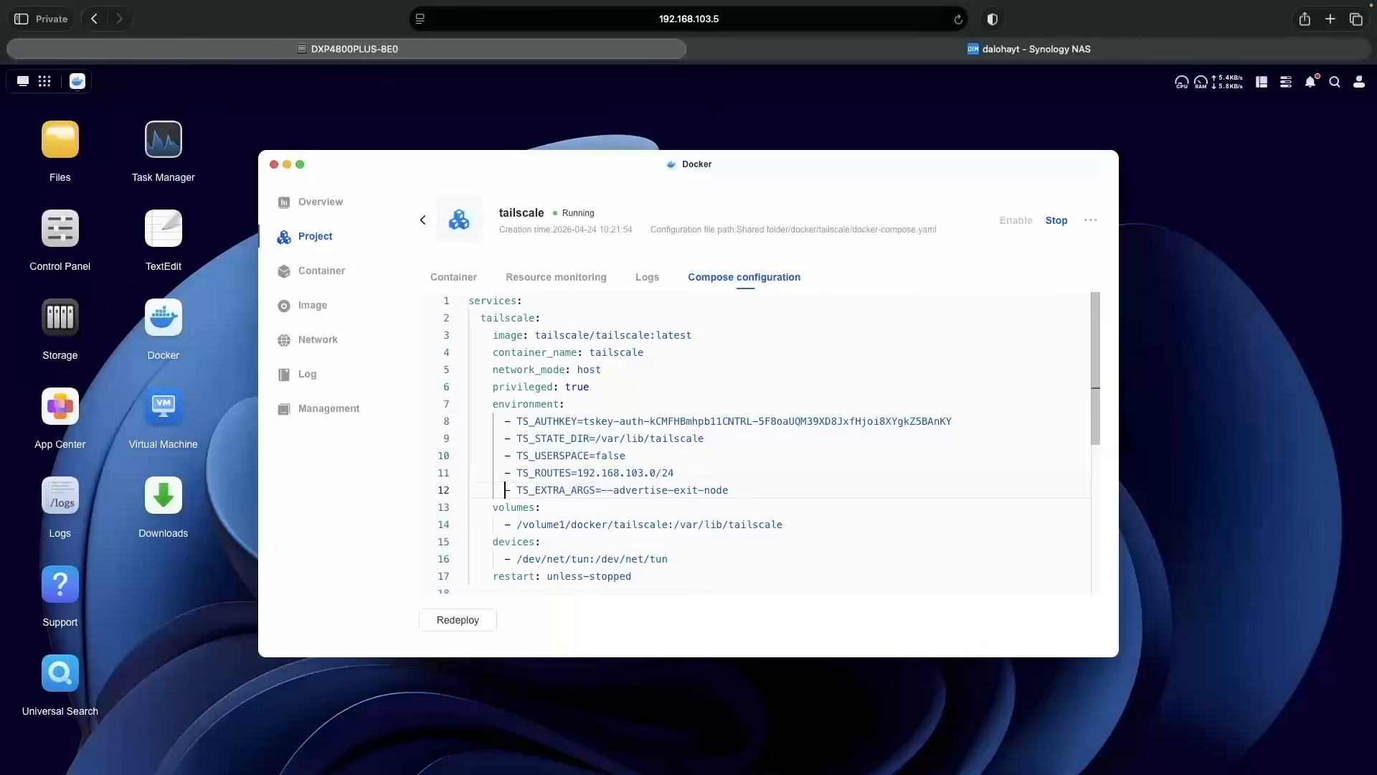
left_click(476, 618)
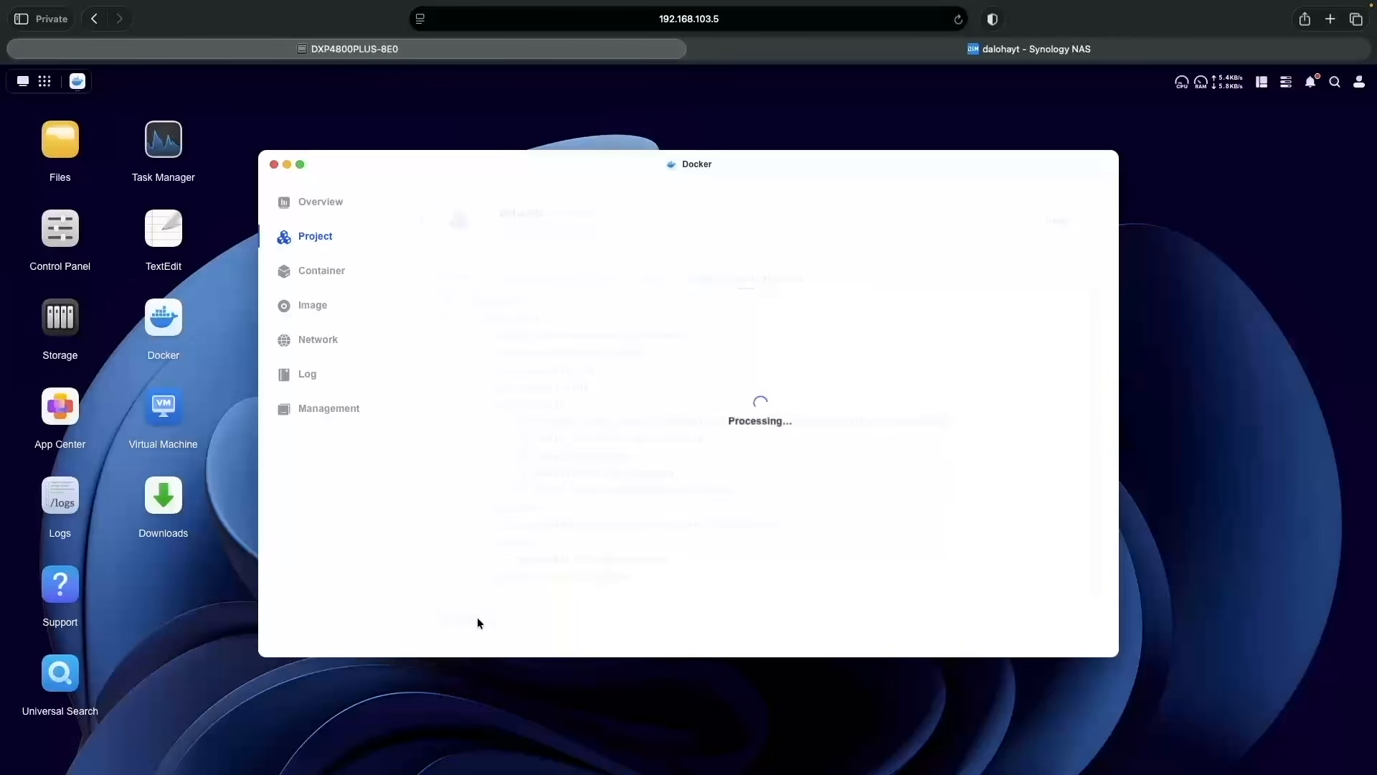
left_click(774, 458)
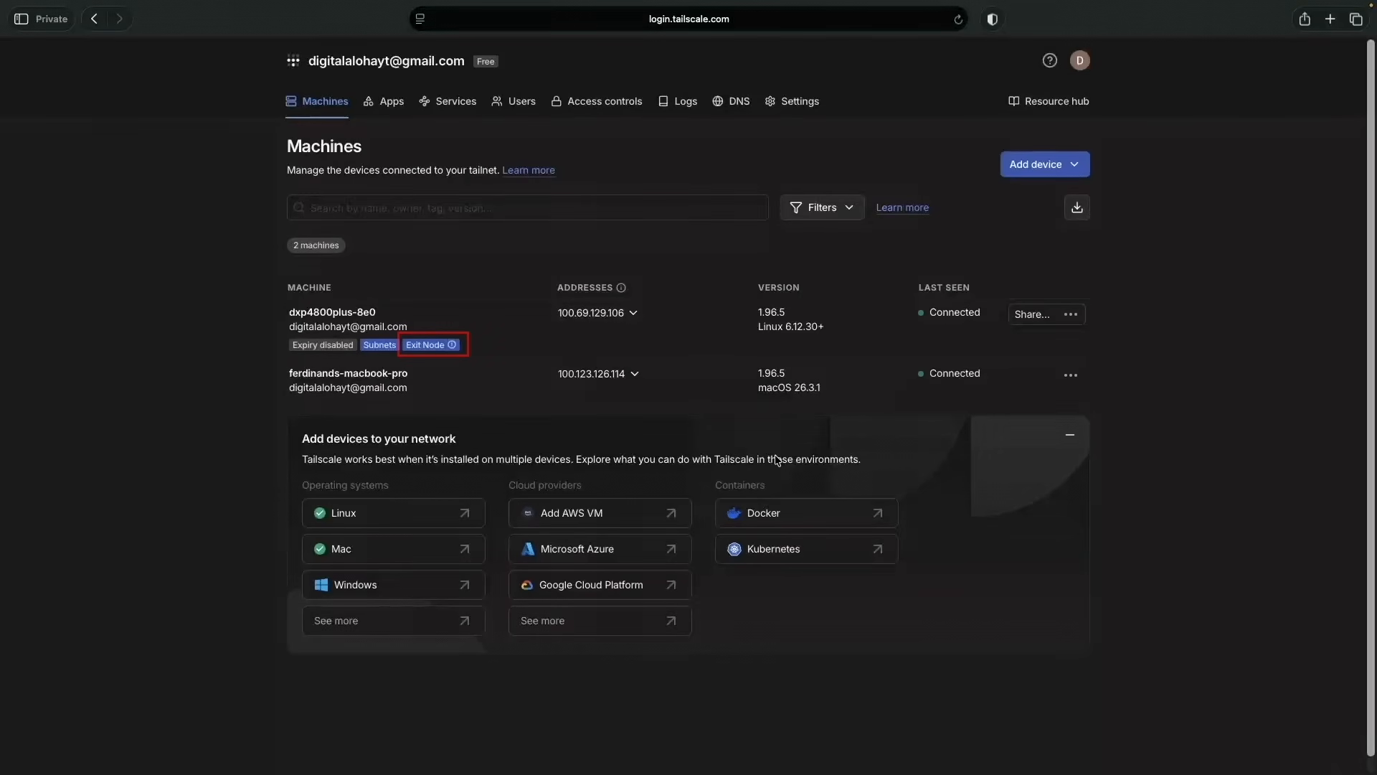
Step: In the Tailscale admin console, allow dxp4800plus-8e0 to be used as an exit node in its route settings and save
left_click(1071, 317)
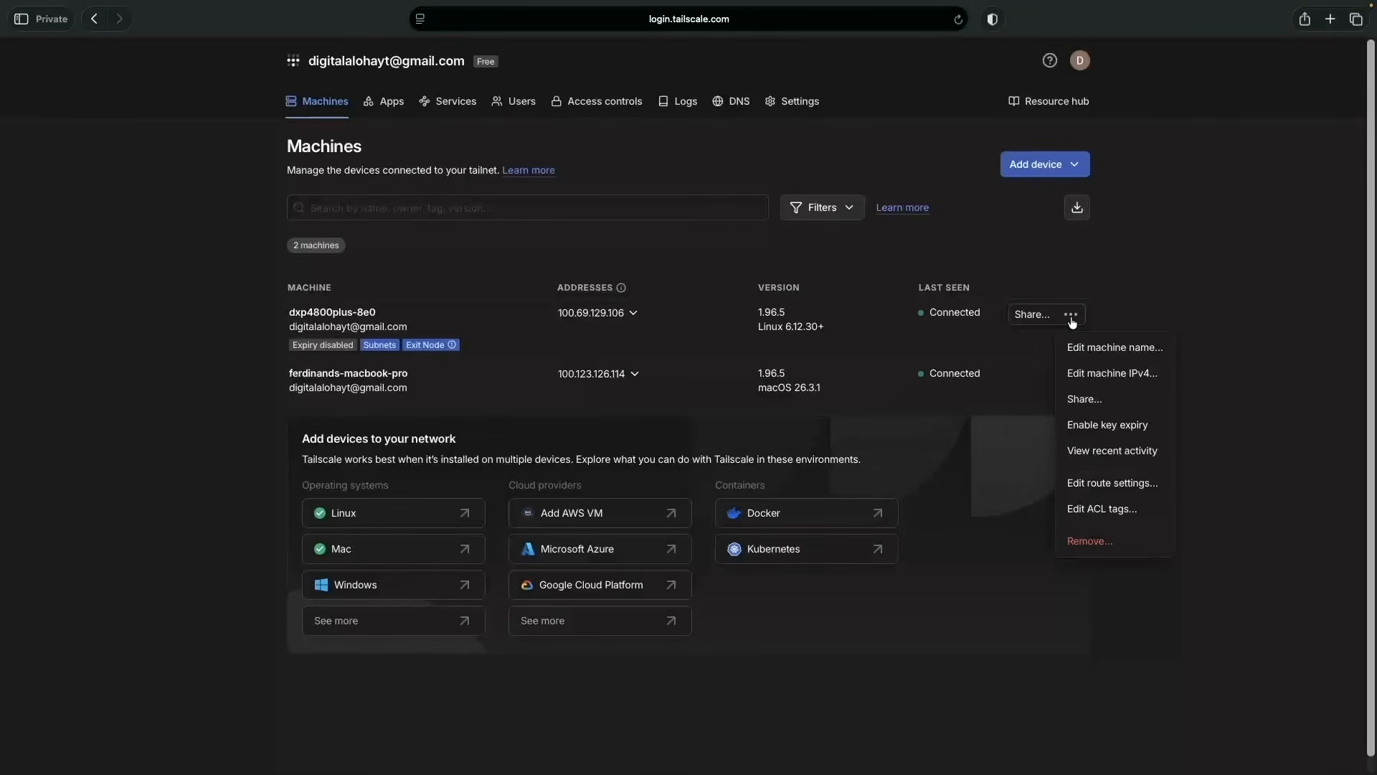
left_click(1120, 485)
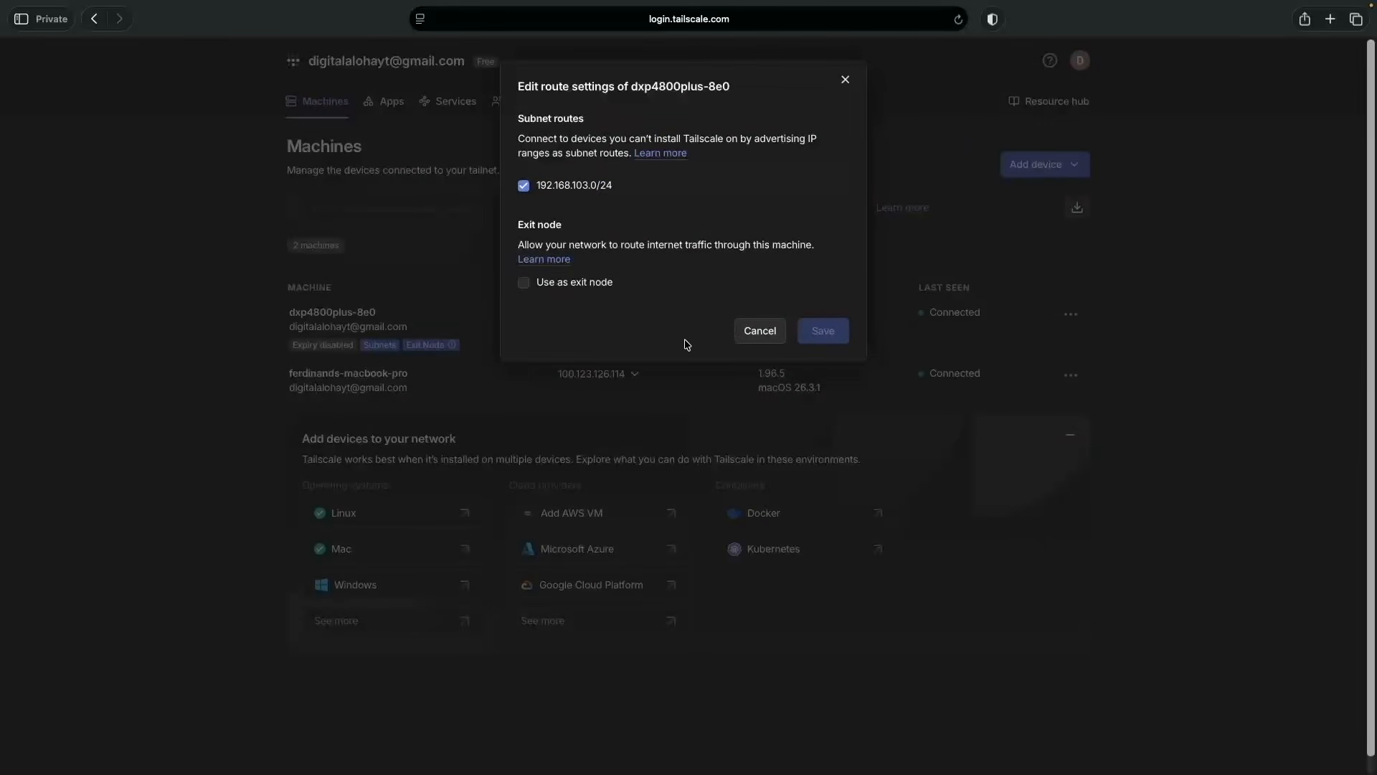
left_click(600, 285)
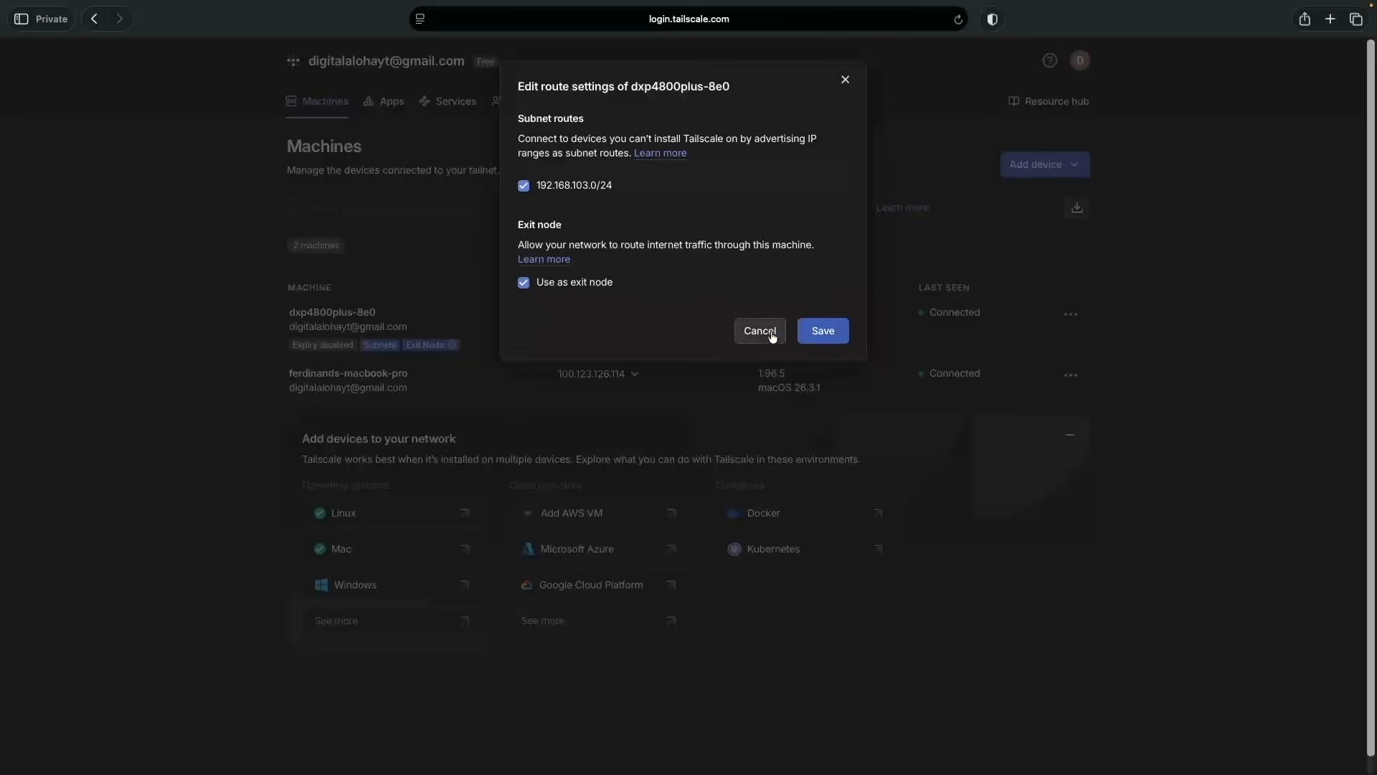
left_click(805, 337)
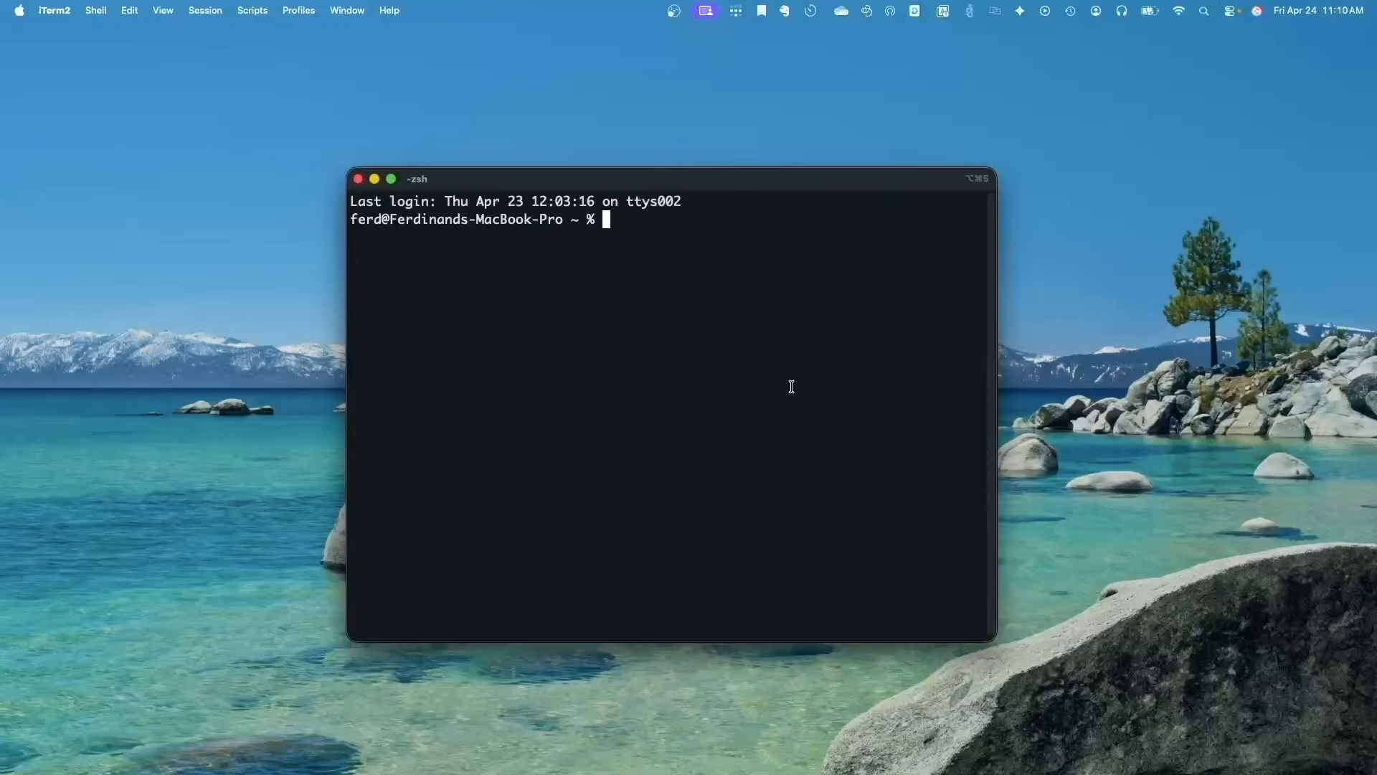
Step: Check the Mac's public IP address in iTerm2 with the command curl icanhazip.com
type("curl icanhazip.com")
key("Return")
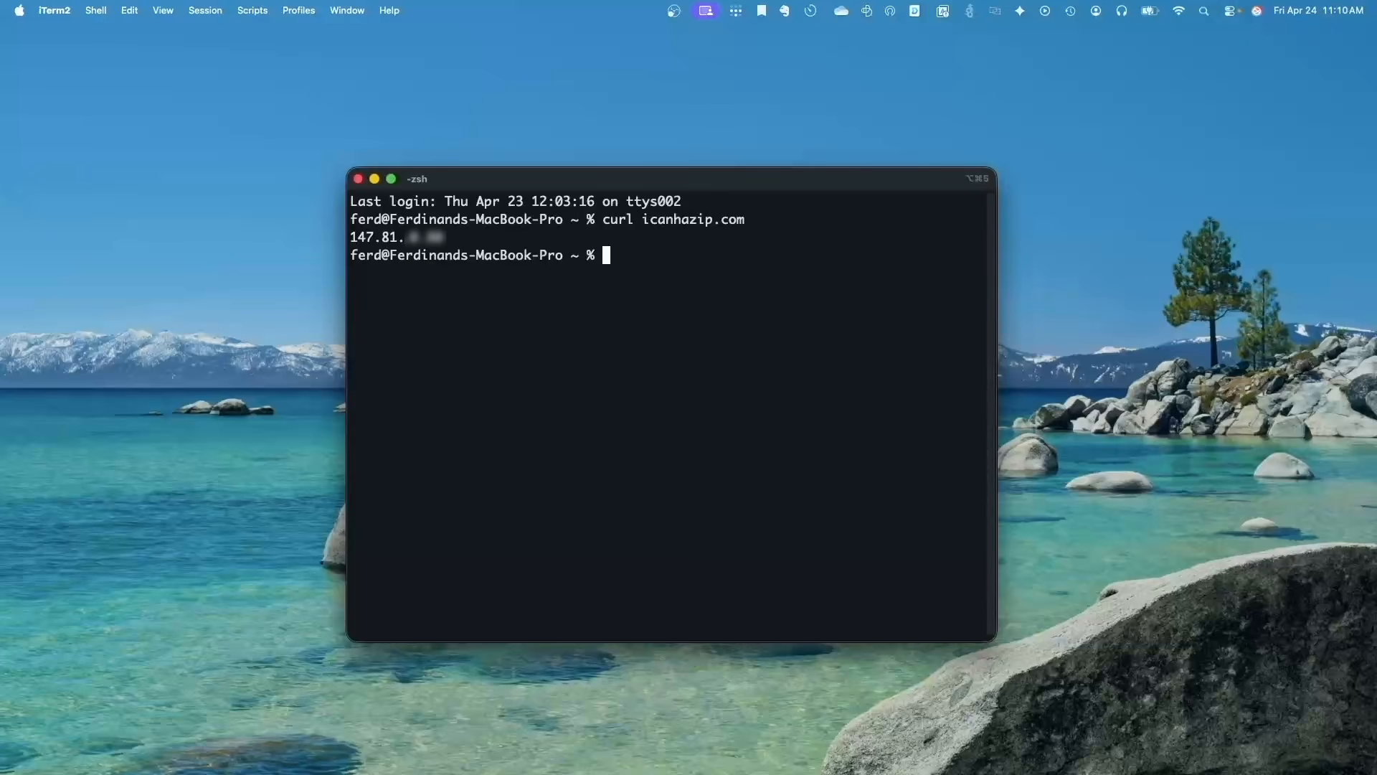
Step: Set the Mac's Tailscale exit node to the recommended dxp4800plus-8e0 and rerun curl icanhazip.com in the terminal
left_click(737, 12)
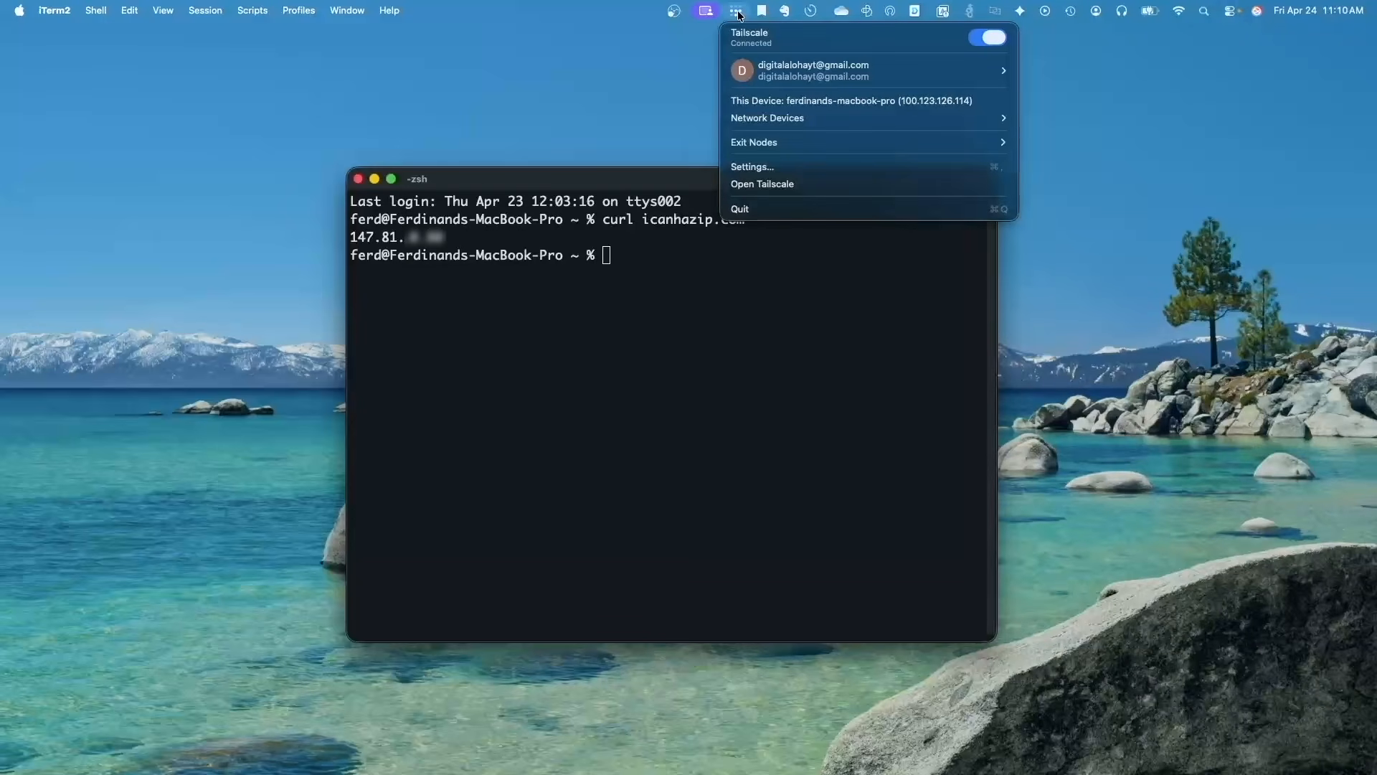
mouse_move(809, 144)
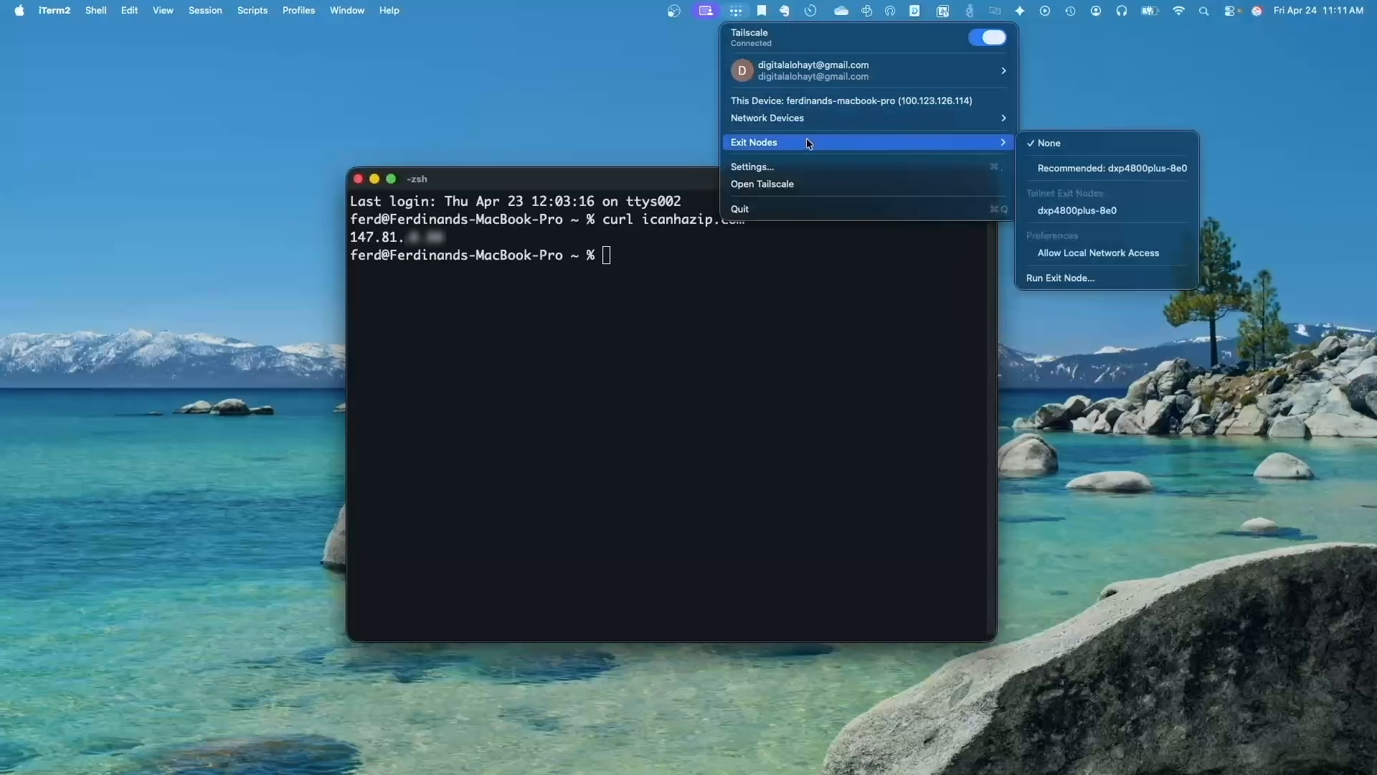
left_click(1062, 168)
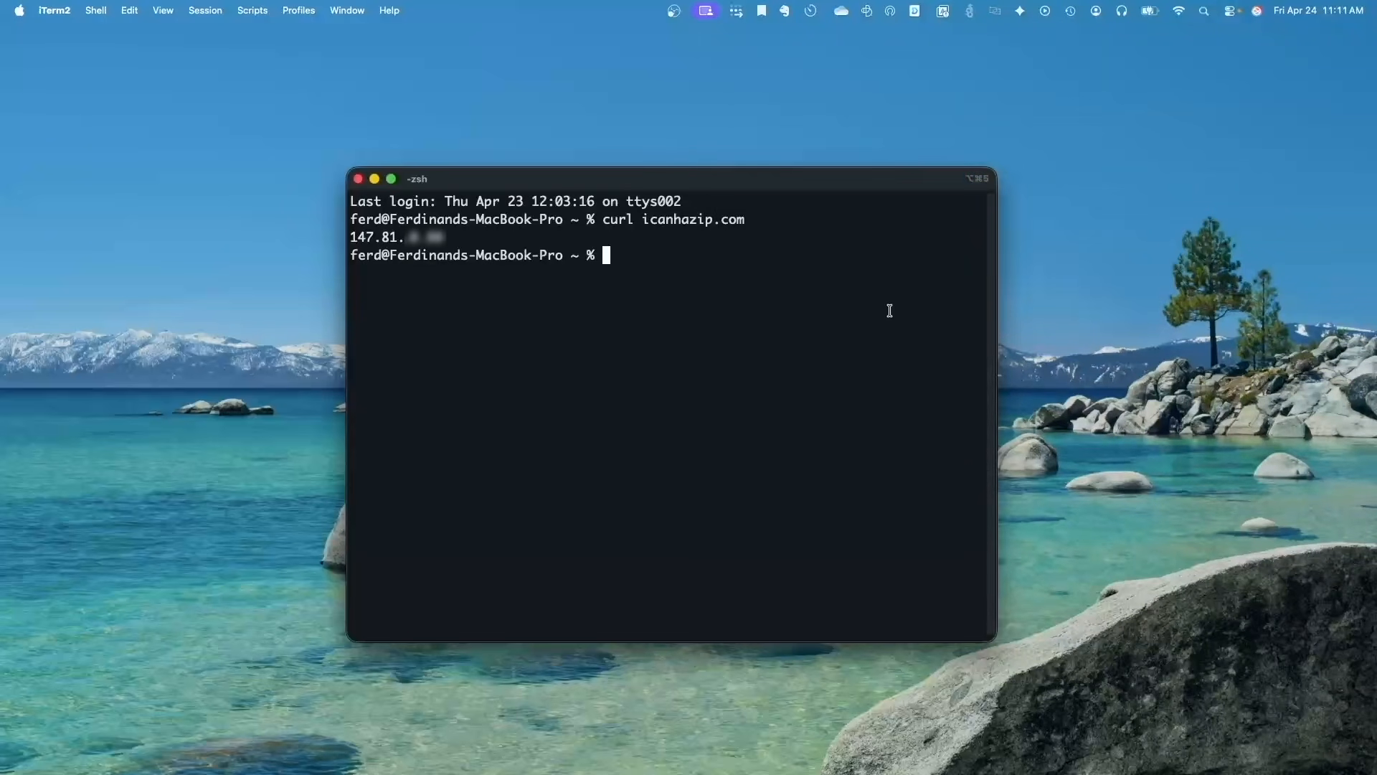
key("Up")
key("Return")
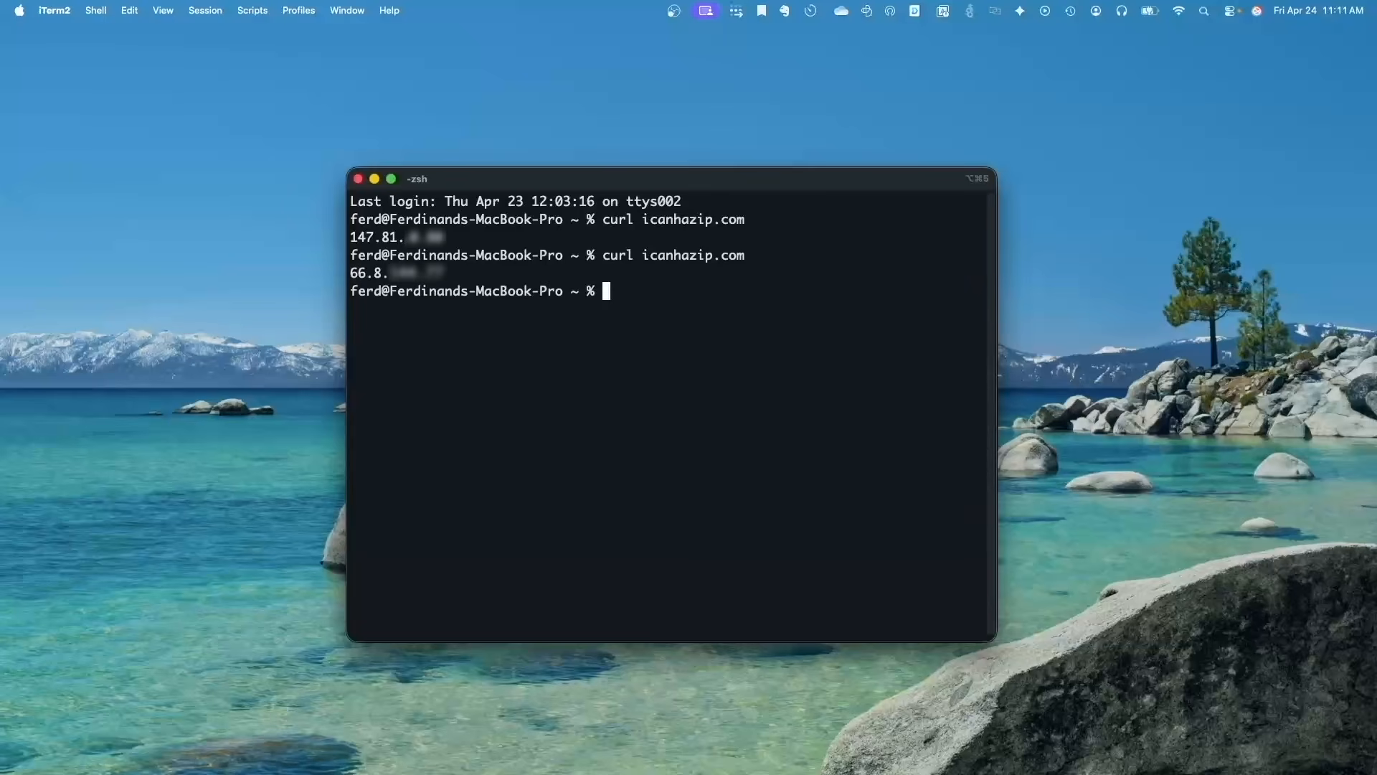